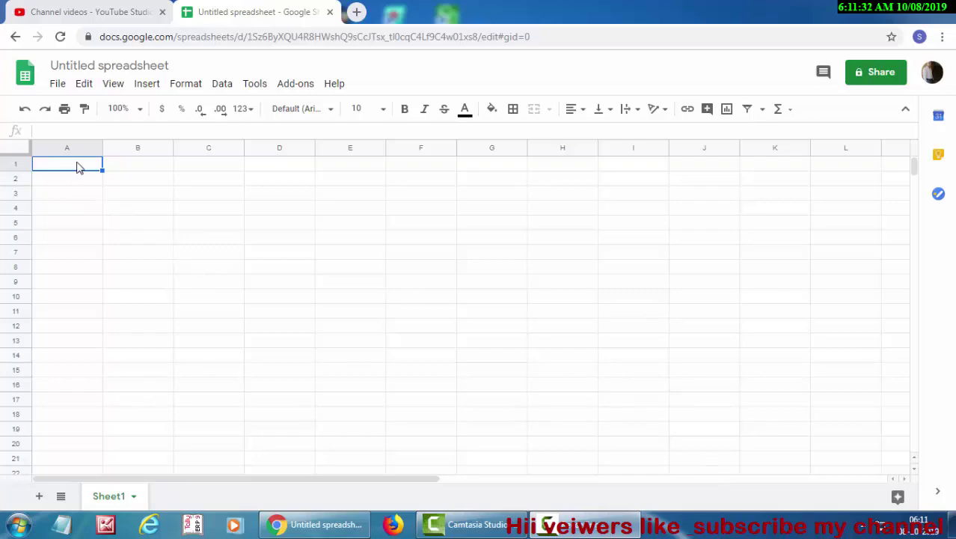
- Select cells A1 through D3 as the title area
left_click(79, 167)
left_click_drag(92, 173, 242, 261)
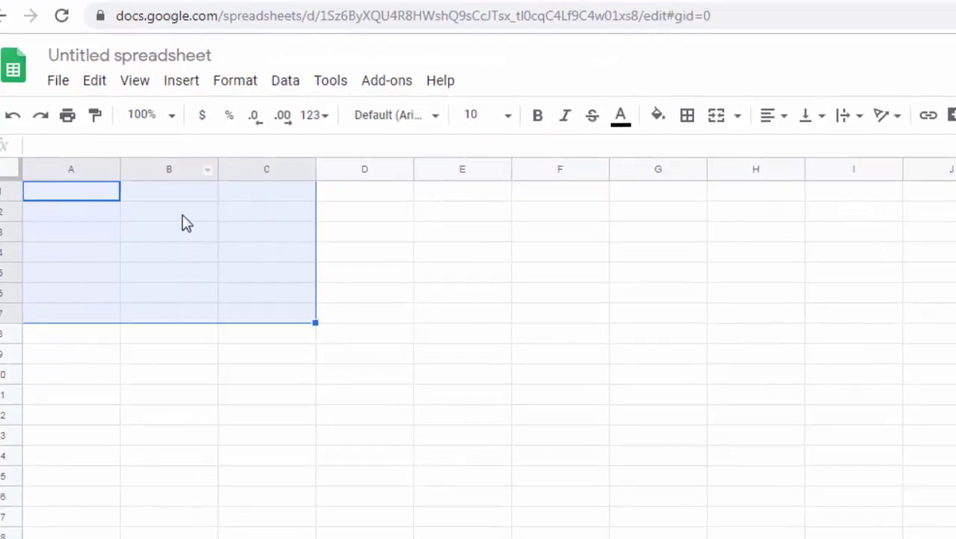
left_click(74, 196)
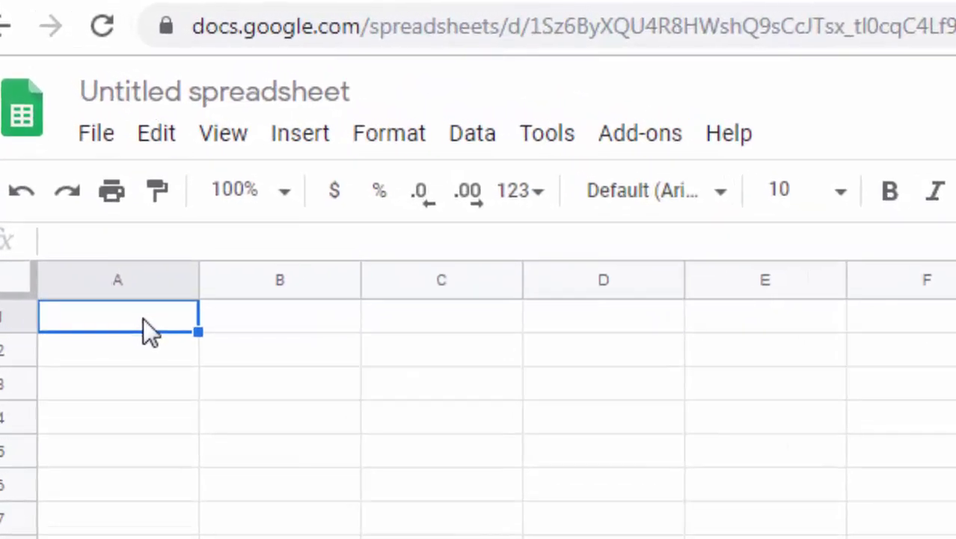
left_click_drag(116, 262, 202, 311)
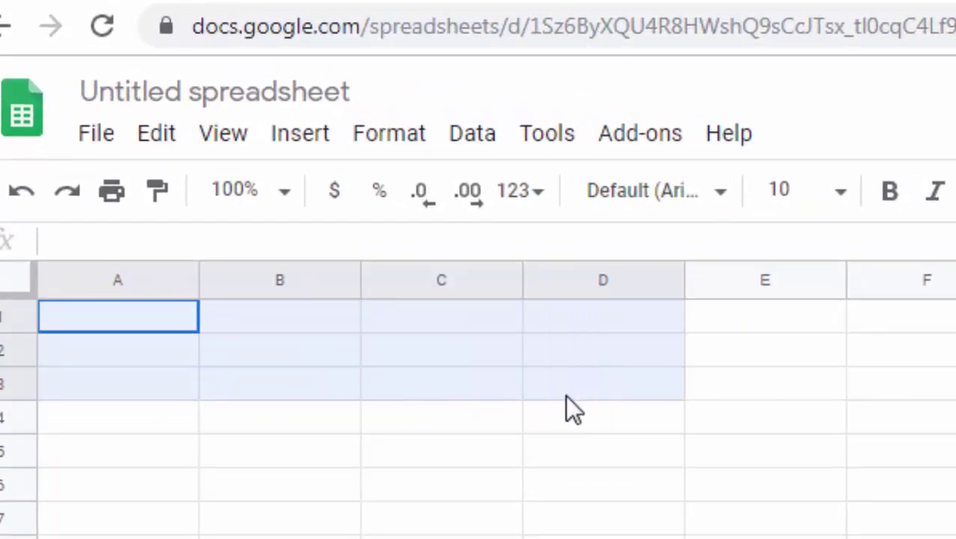
left_click_drag(378, 398, 575, 392)
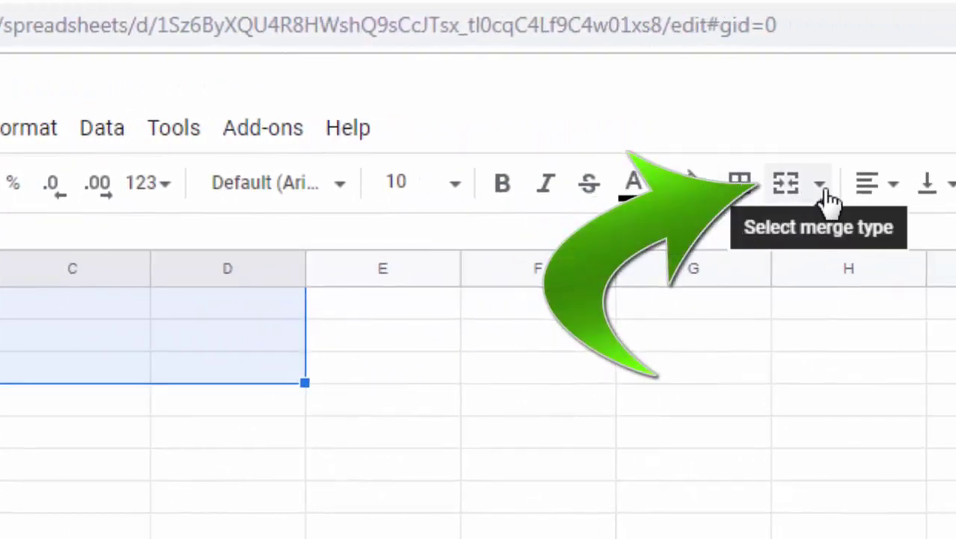
- Merge A1:D3 with Merge all and enter the title 'Rand Formula Google Sheet'
left_click(821, 196)
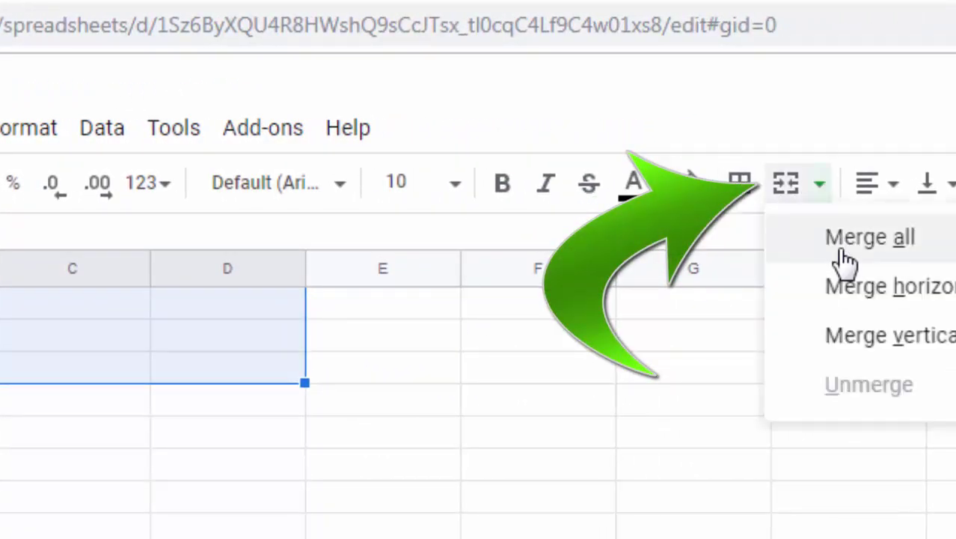
left_click(844, 241)
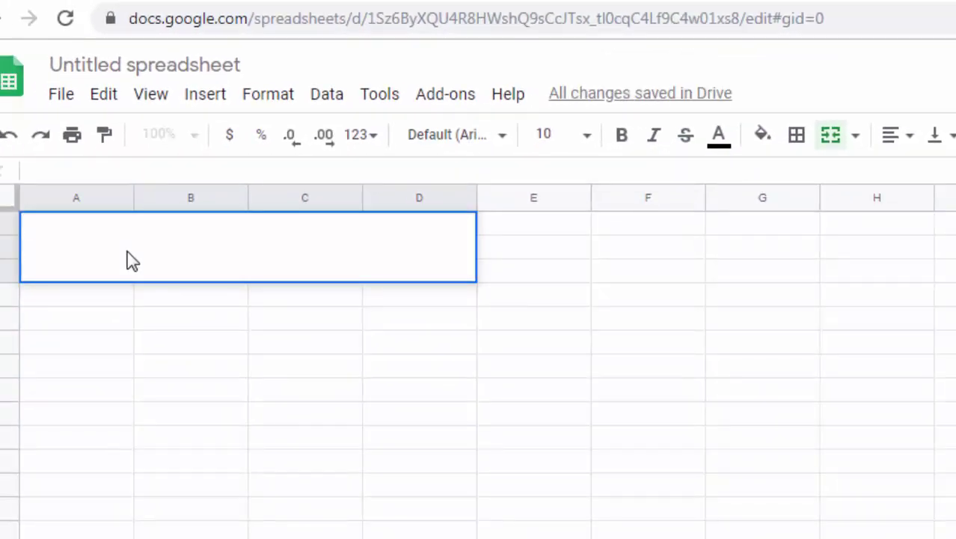
type("Rand")
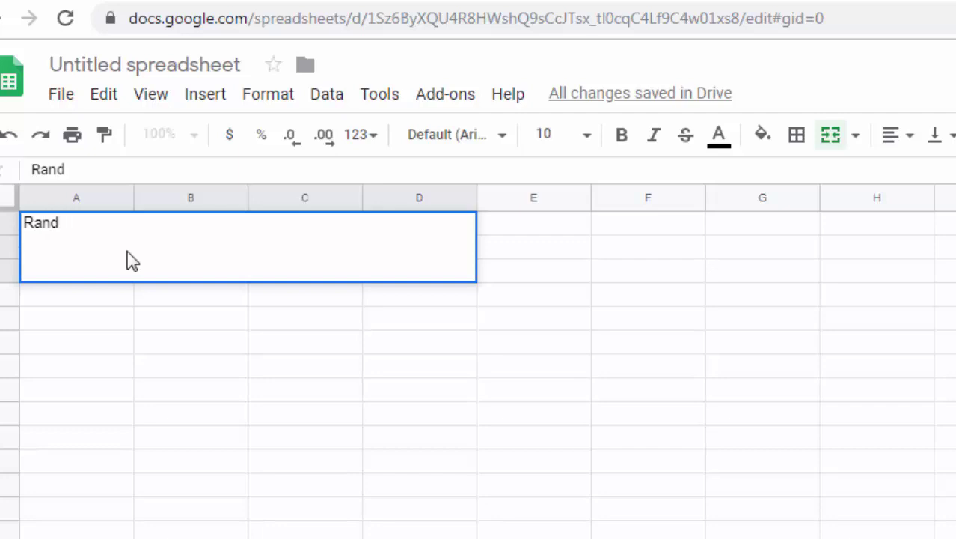
type("mula")
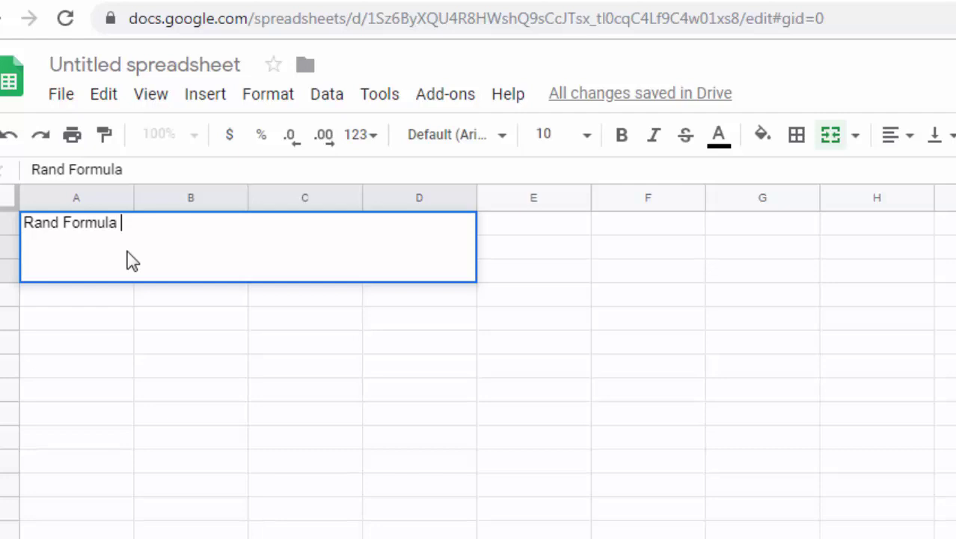
type("Goo")
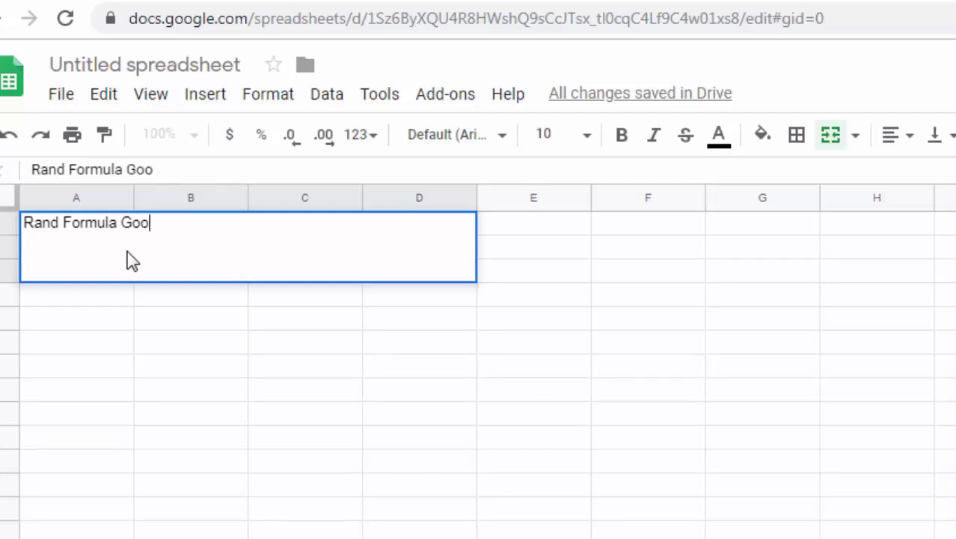
type("gle ")
type("Sheet")
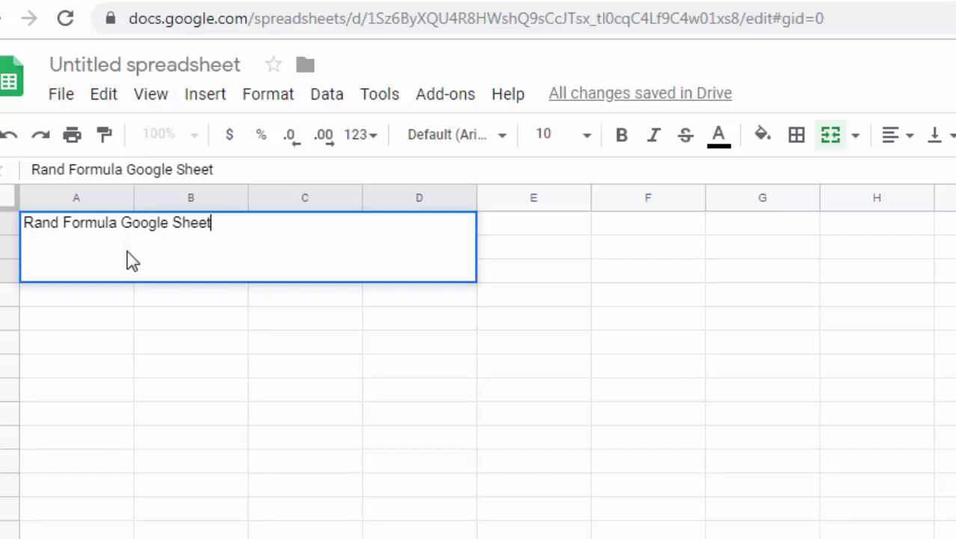
left_click_drag(166, 362, 170, 348)
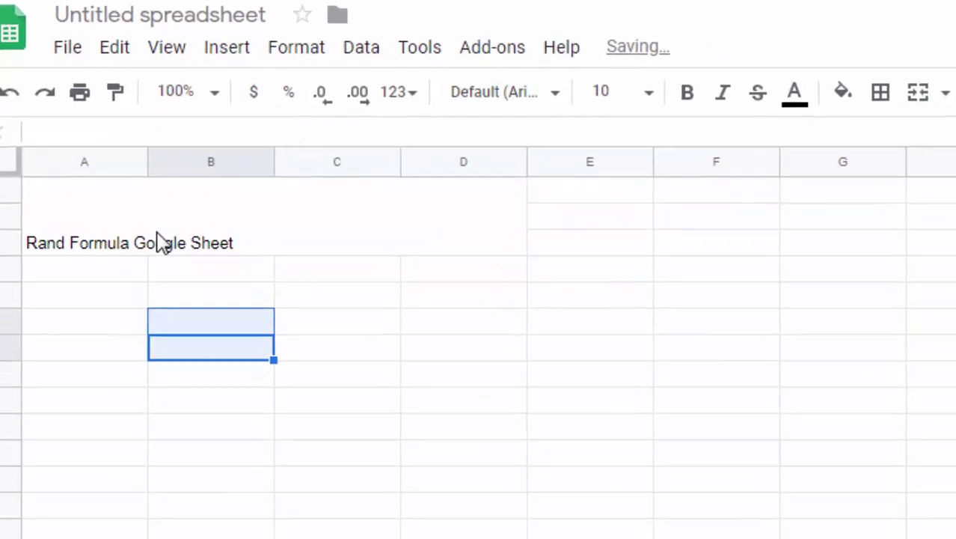
- Make the merged title bold at font size 24
left_click(160, 241)
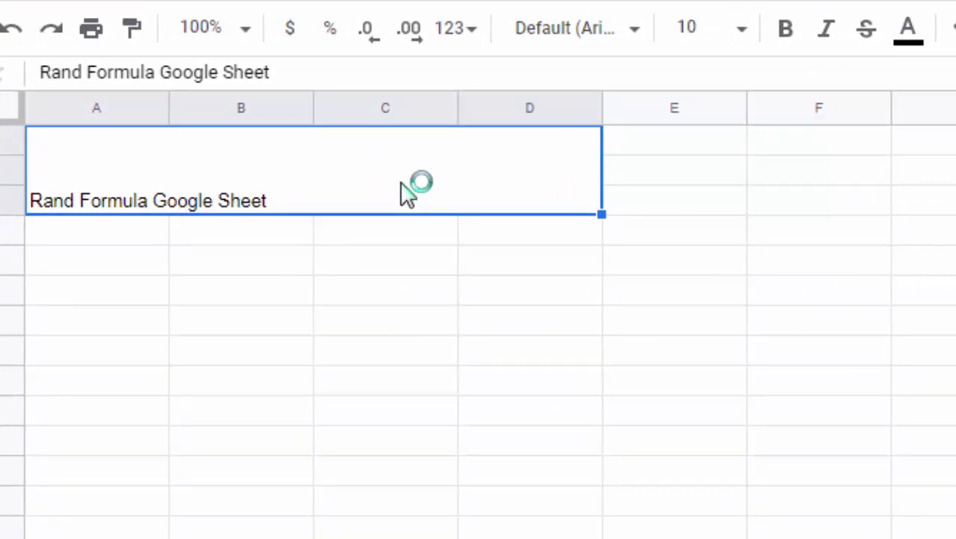
left_click(285, 291)
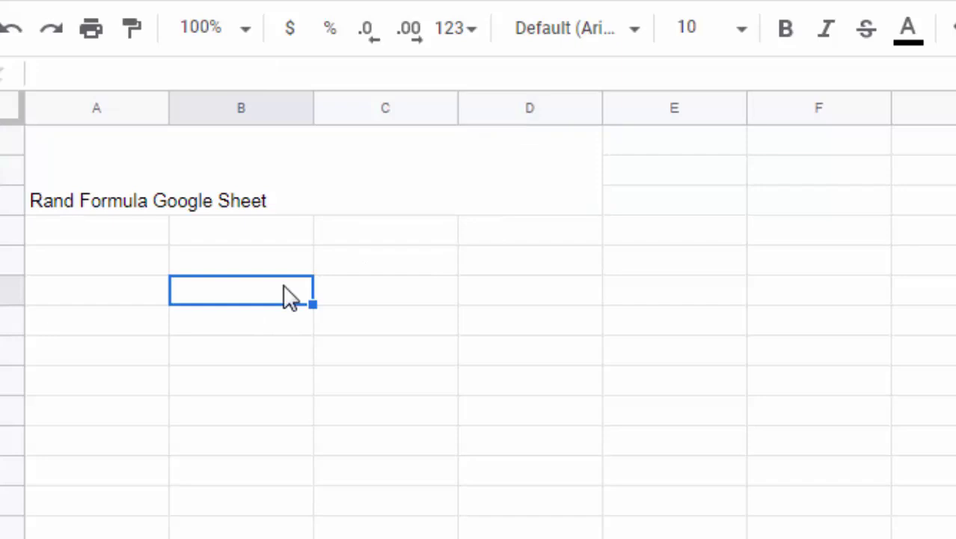
left_click(294, 198)
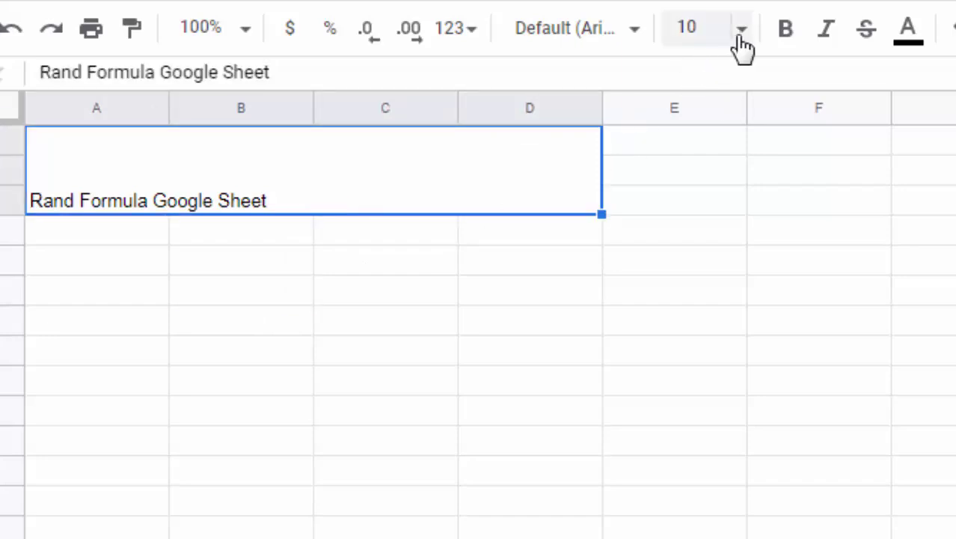
left_click(782, 33)
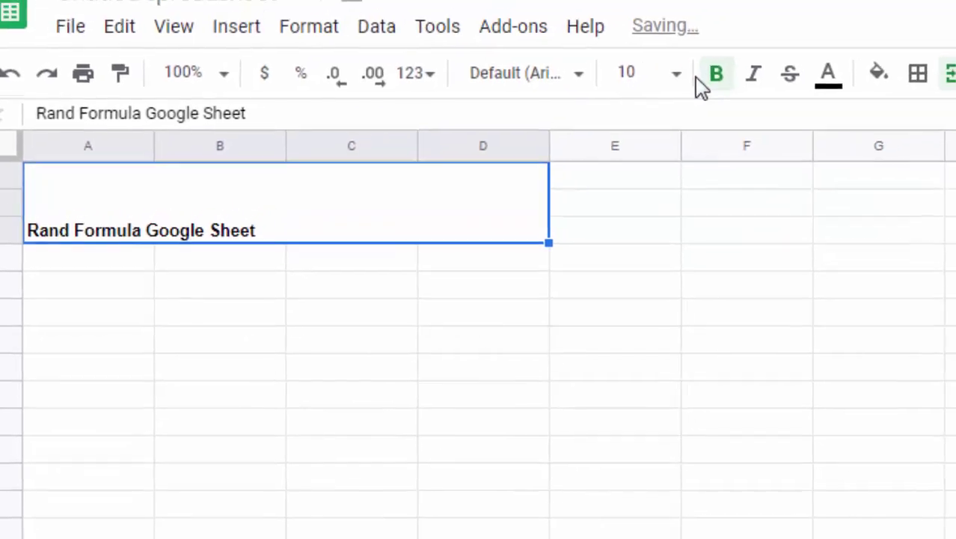
left_click(619, 116)
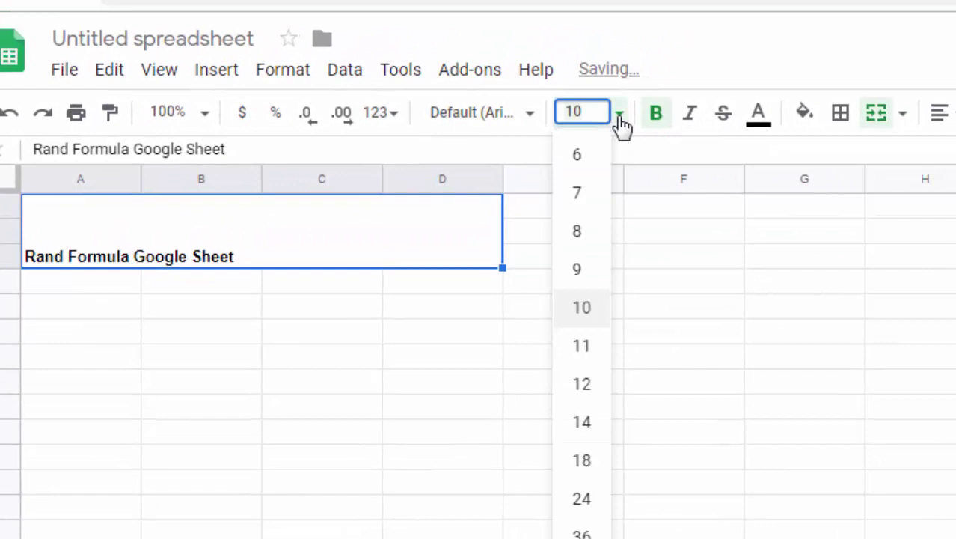
left_click(584, 423)
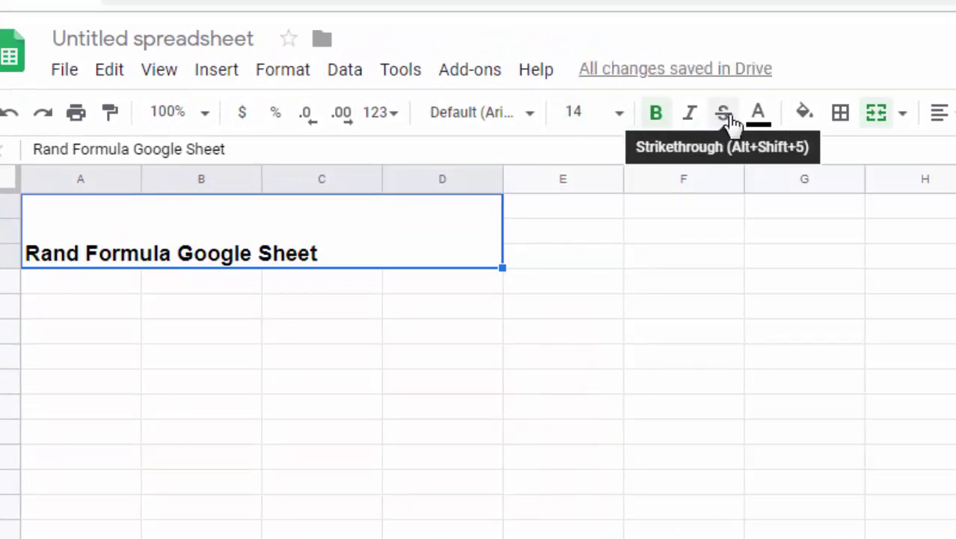
left_click(618, 112)
left_click(583, 471)
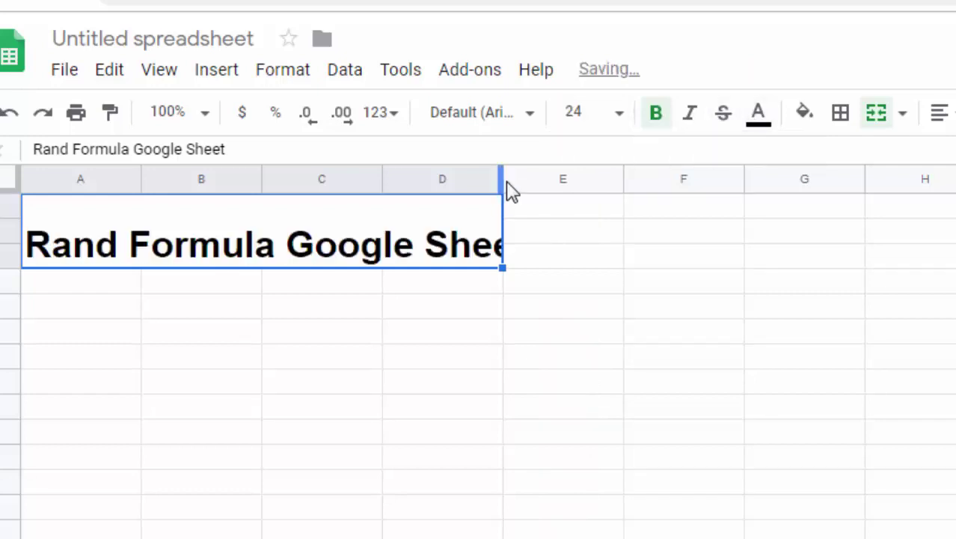
- Widen column D so the full title fits, then select the cell below
left_click_drag(498, 178, 571, 223)
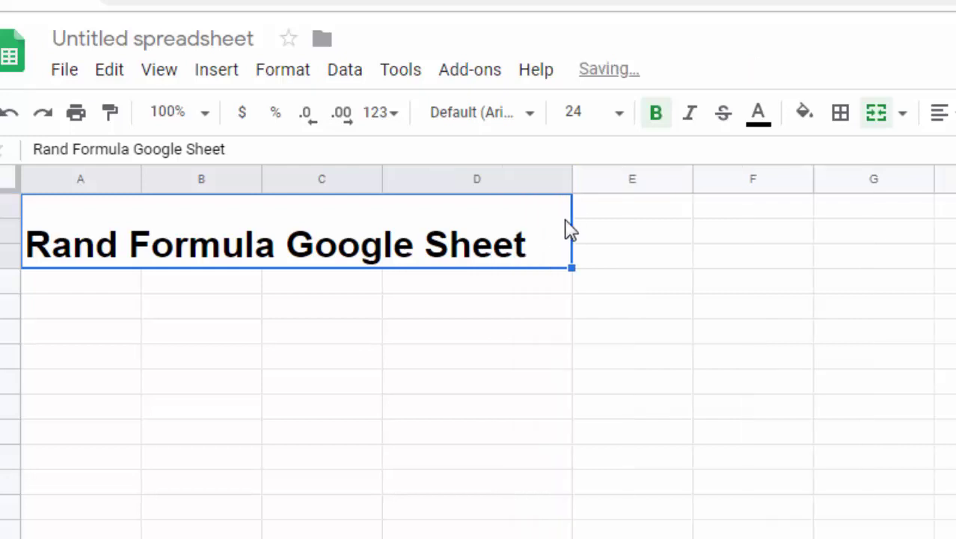
left_click(258, 363)
left_click(164, 242)
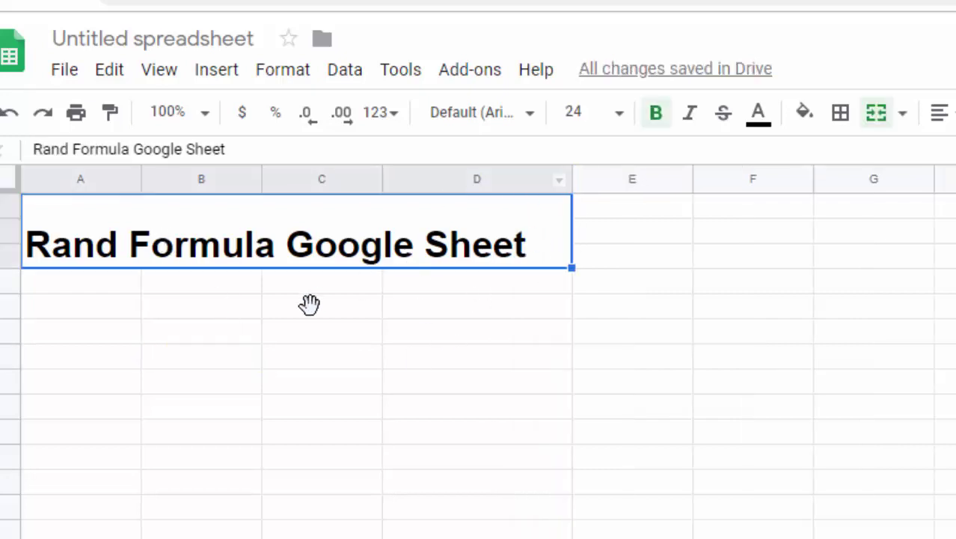
left_click(70, 288)
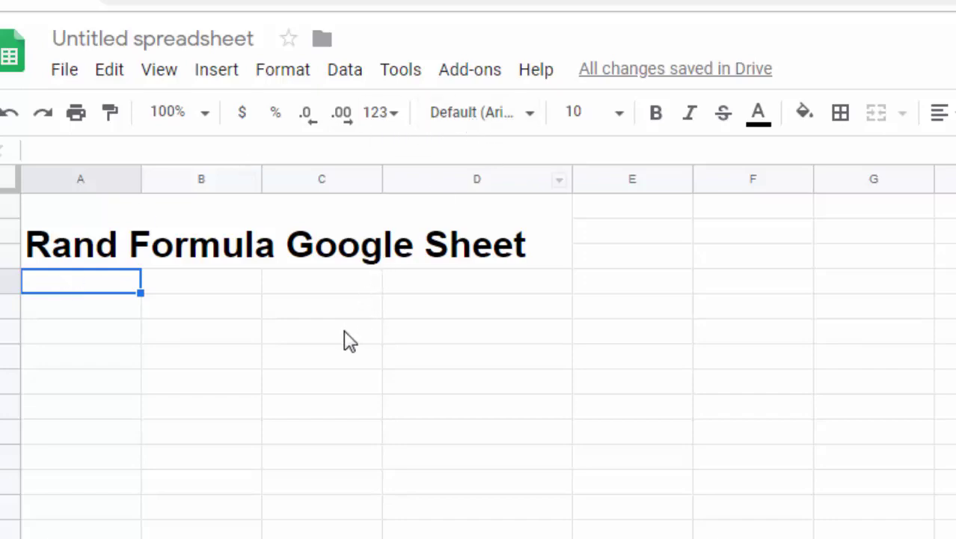
- Enter =rand() in the cell under the title, producing a random decimal
type("=")
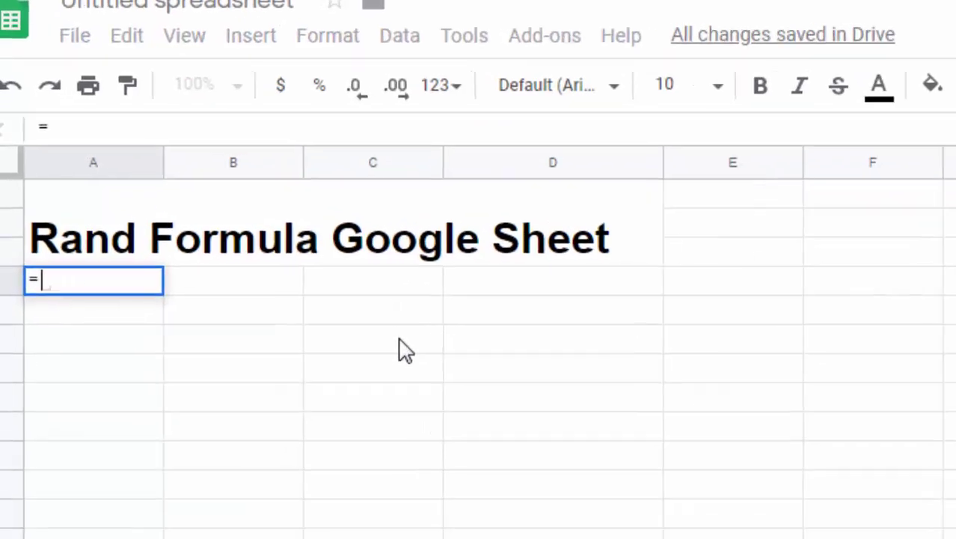
type("ran")
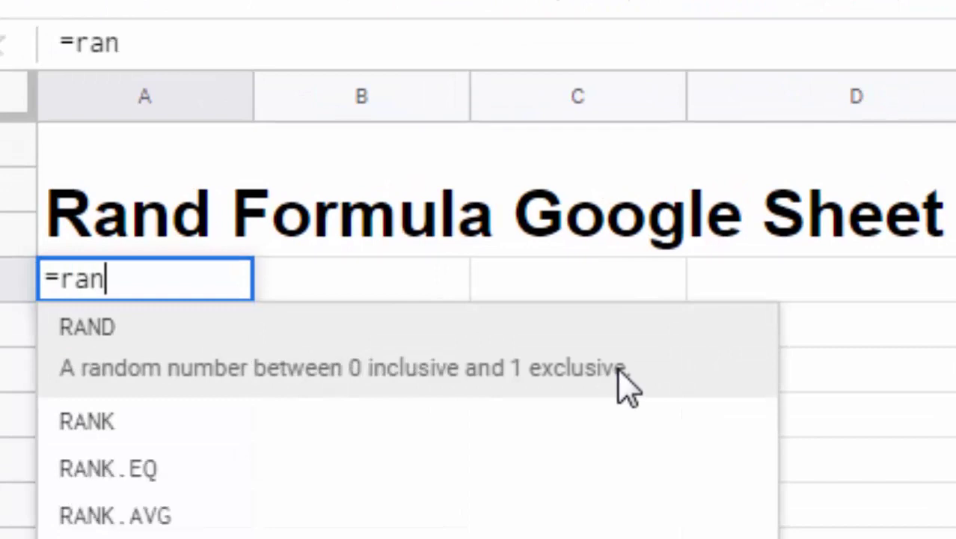
type("d()")
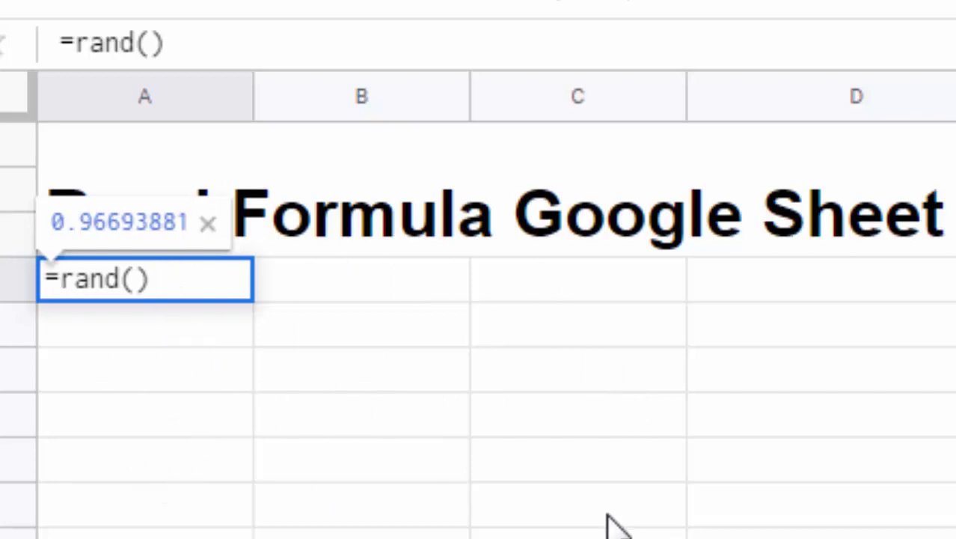
key("Return")
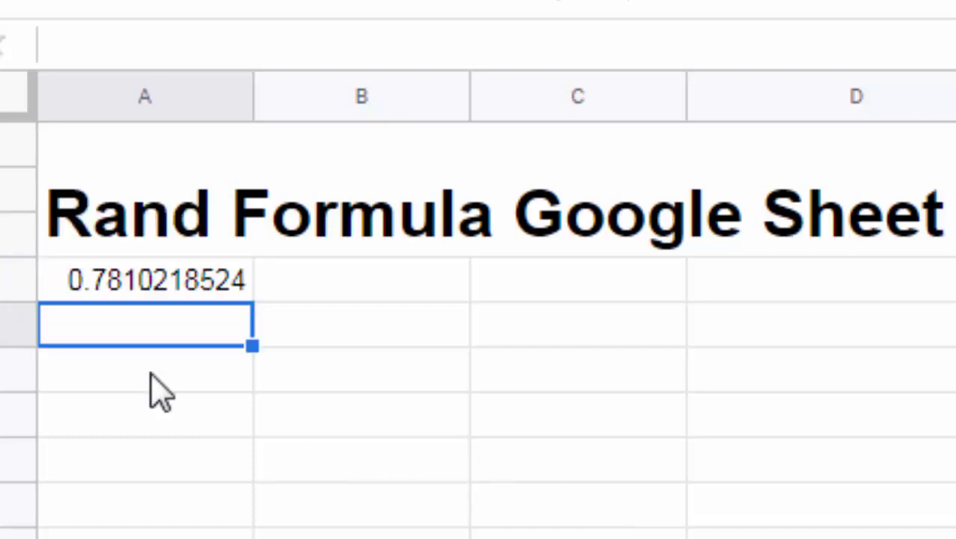
left_click(142, 277)
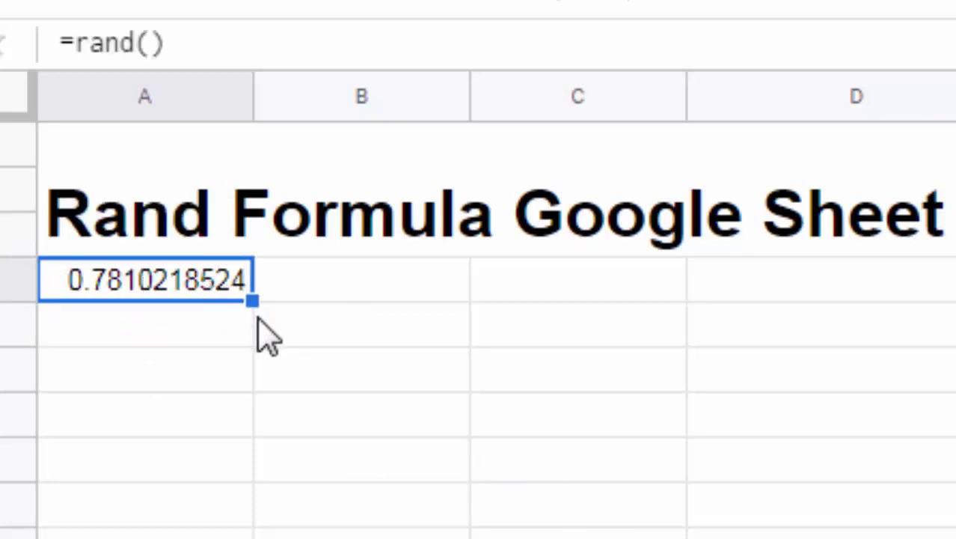
left_click_drag(248, 300, 443, 166)
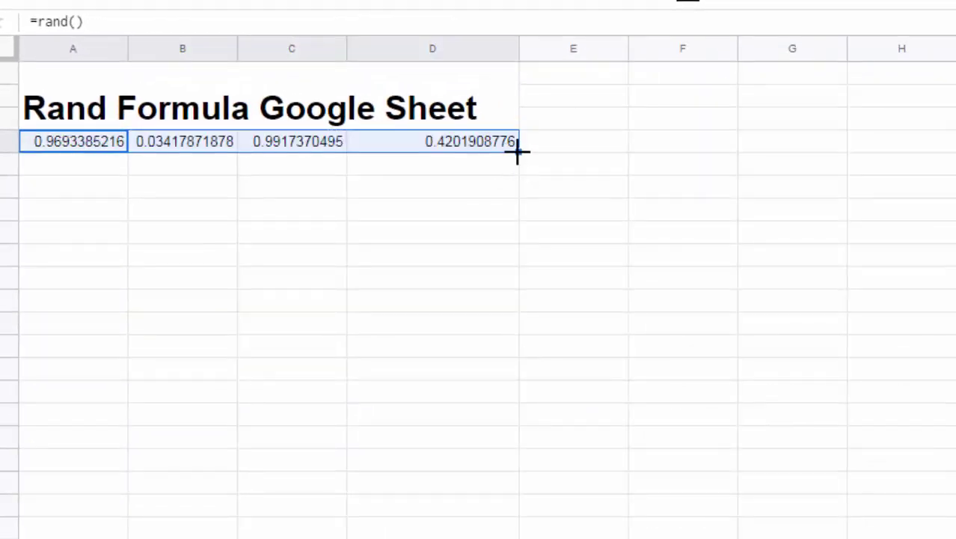
left_click_drag(519, 152, 512, 371)
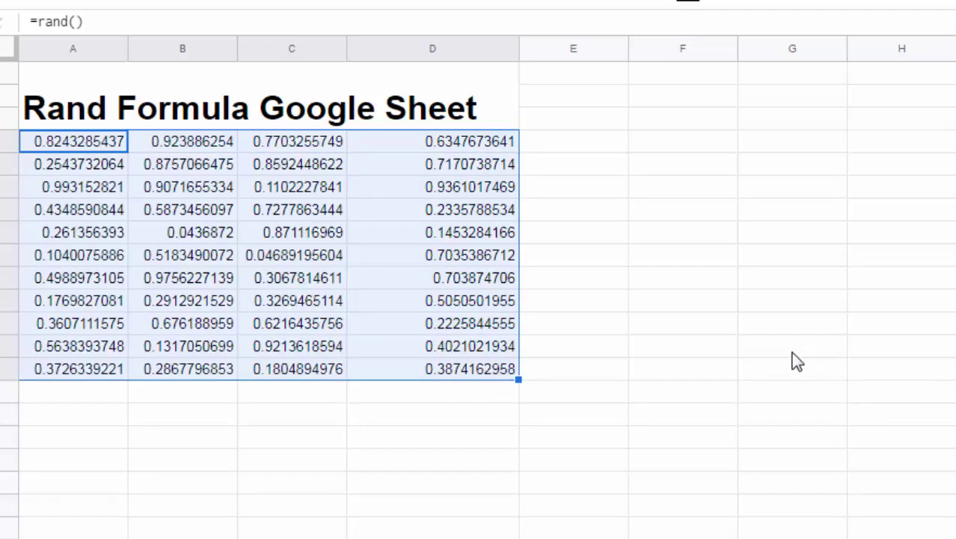
left_click(677, 301)
left_click(640, 372)
left_click(633, 392)
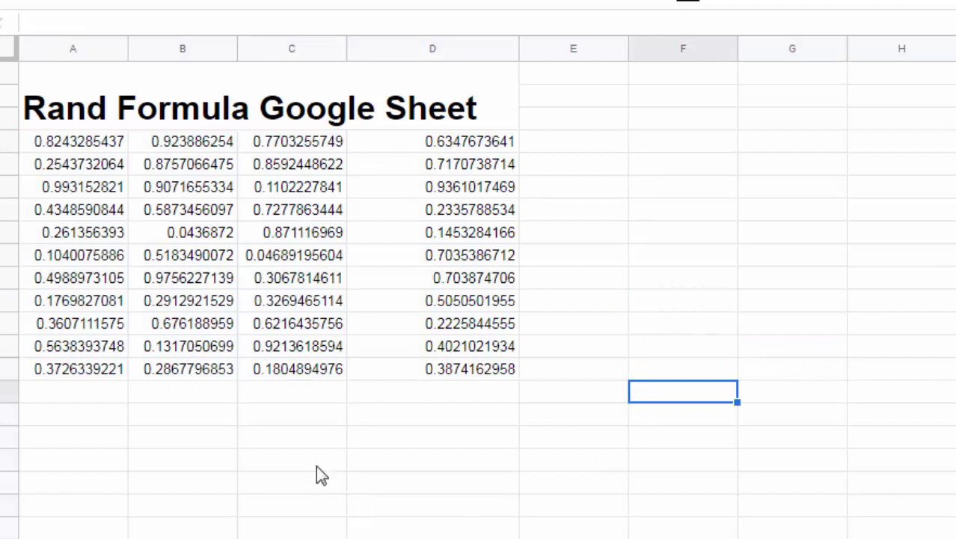
left_click(245, 408)
left_click_drag(292, 479, 476, 446)
left_click(495, 438)
left_click(652, 346)
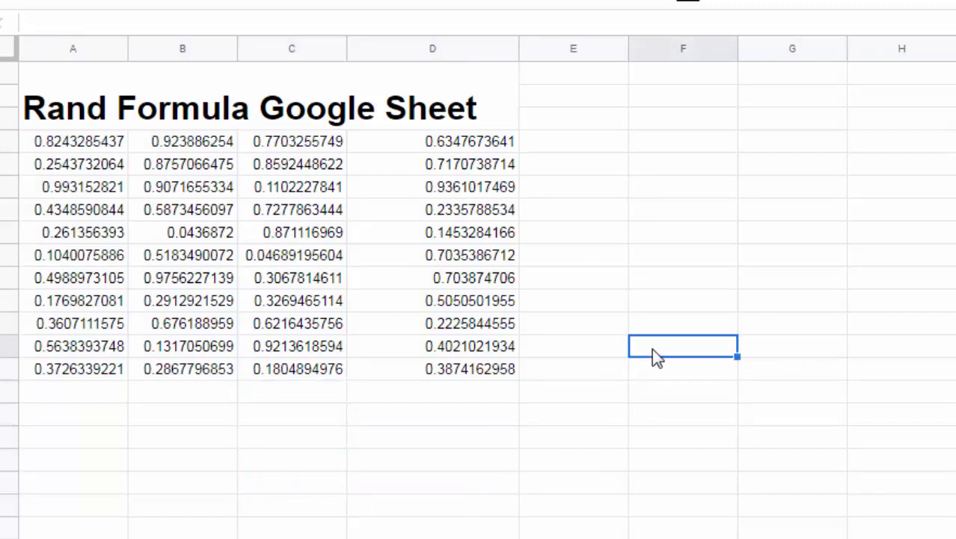
left_click(638, 256)
- Insert 'Between' after 'Rand' in the merged title text
left_click(617, 217)
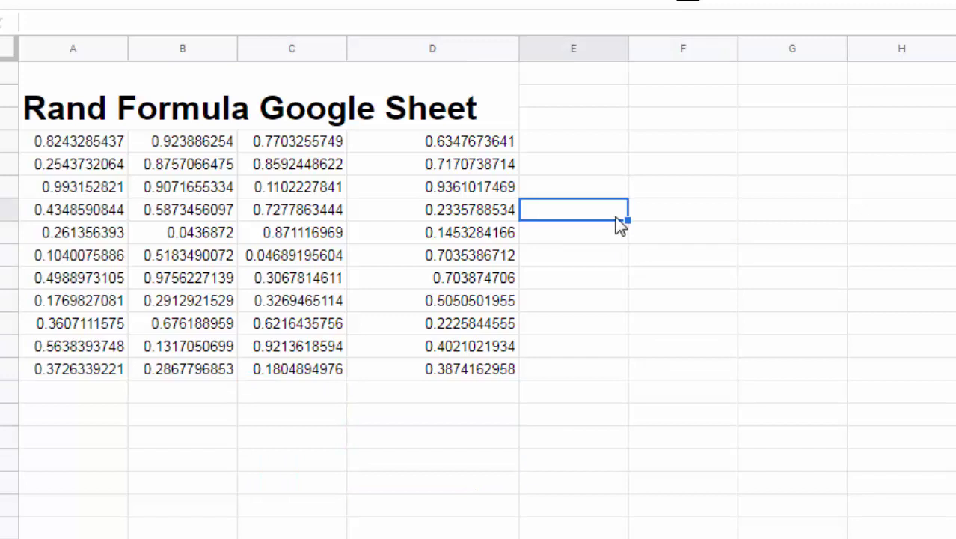
left_click(611, 233)
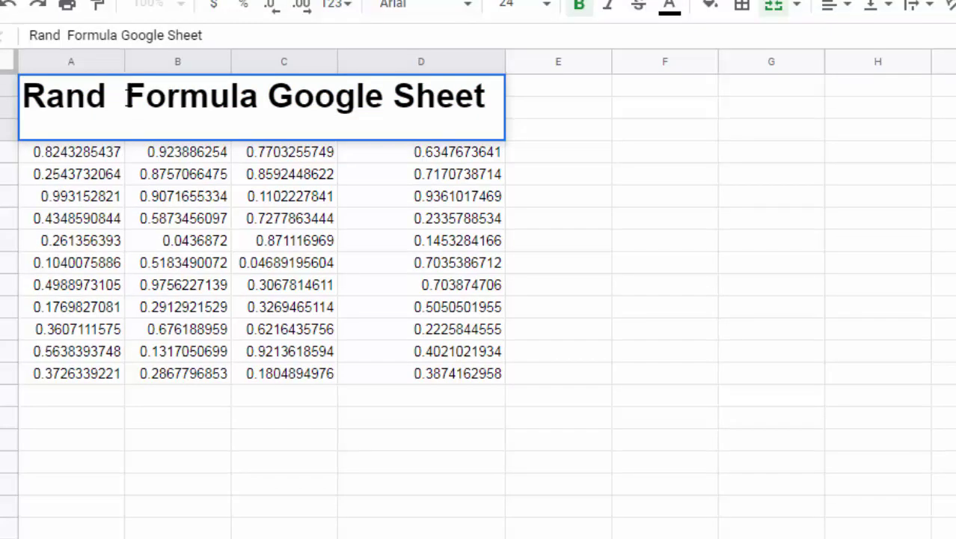
type("Be")
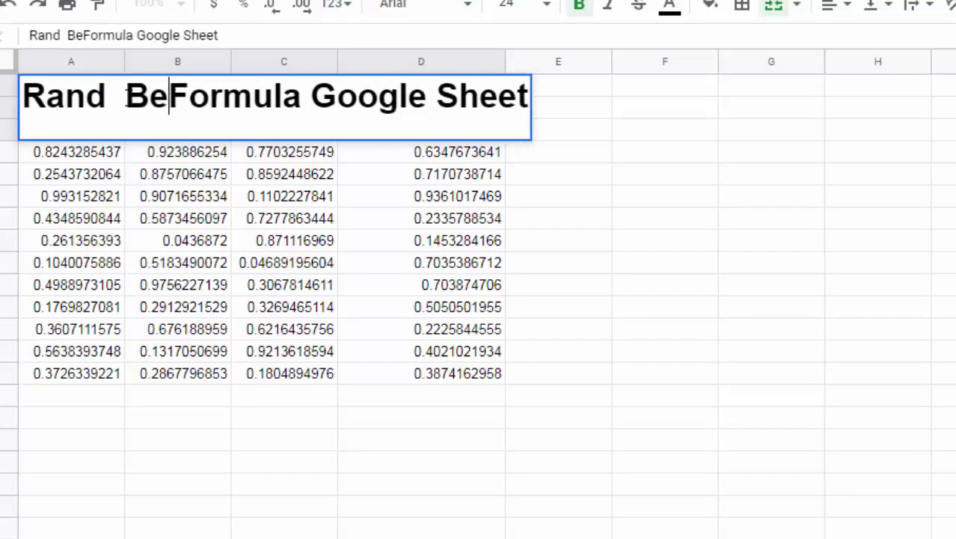
type("twee")
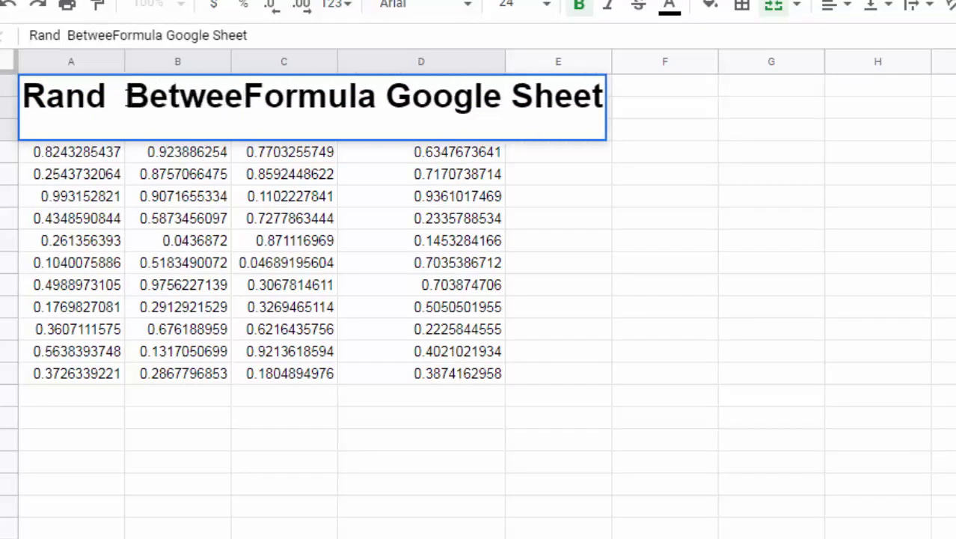
type("n")
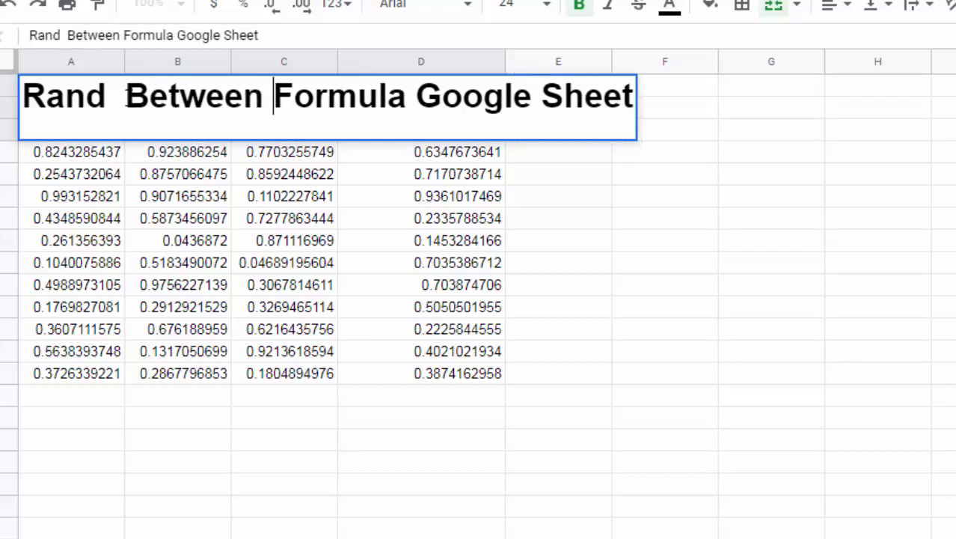
- Widen column D for the new title and delete the random decimals in A3:D13
left_click(544, 313)
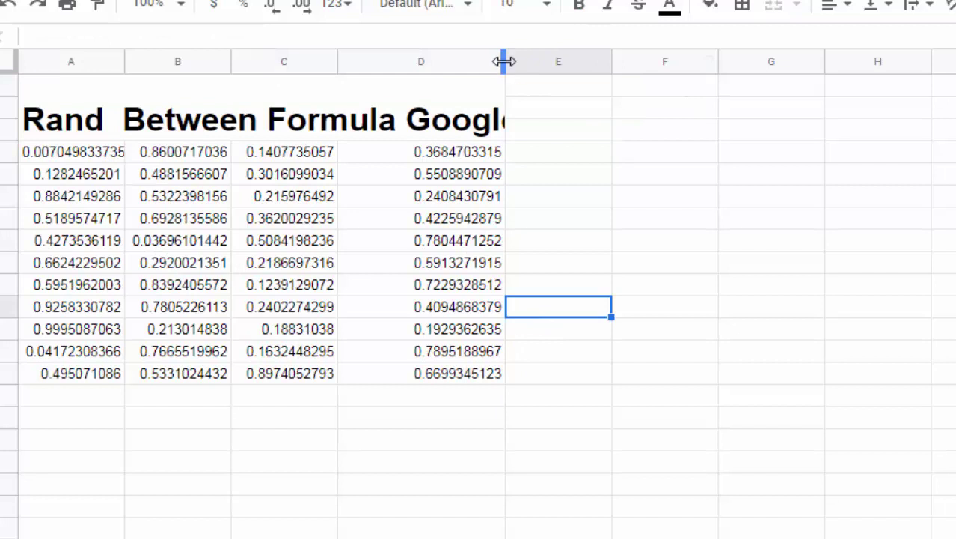
left_click_drag(506, 68, 618, 107)
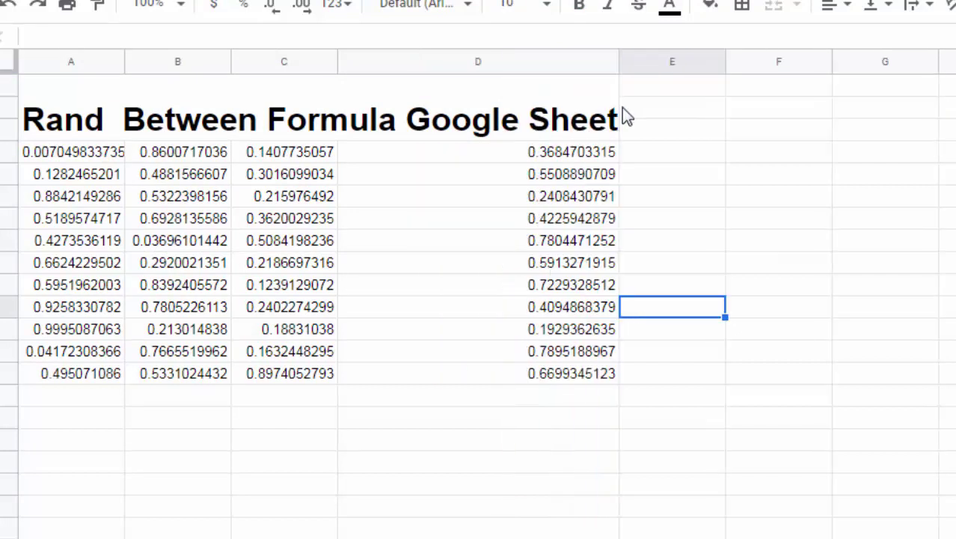
left_click(62, 157)
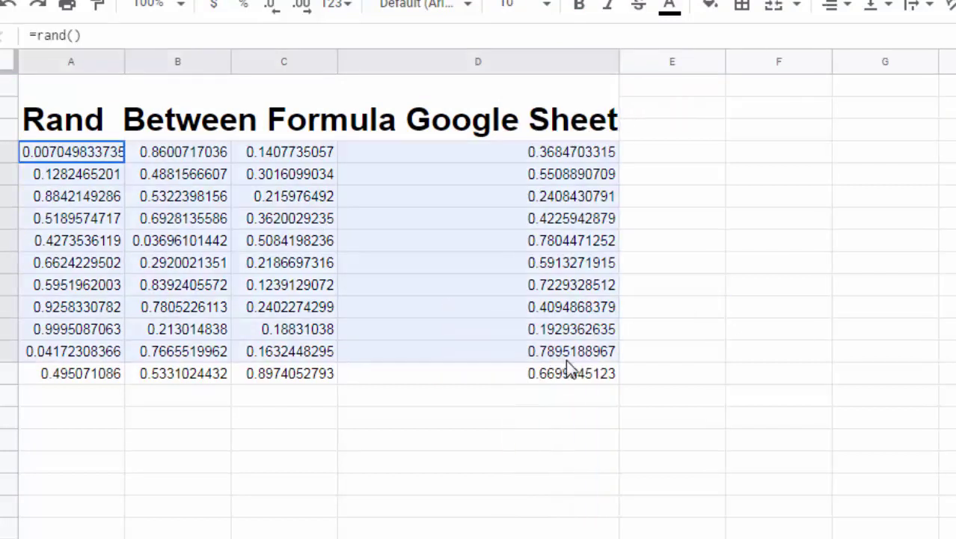
left_click_drag(105, 184, 578, 373)
key("Delete")
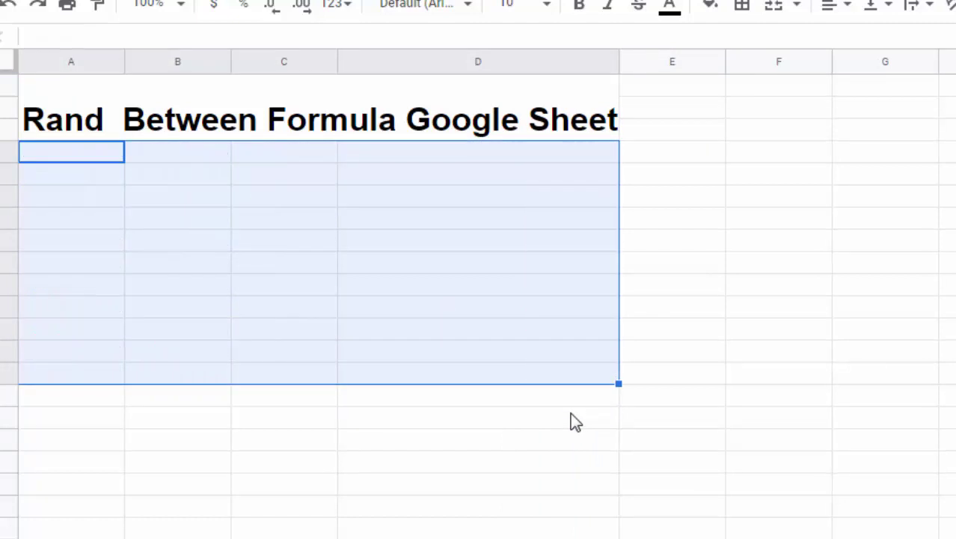
- Type =RANDBETWEEN(2,89) into cell A3 using the function suggestion
left_click(86, 213)
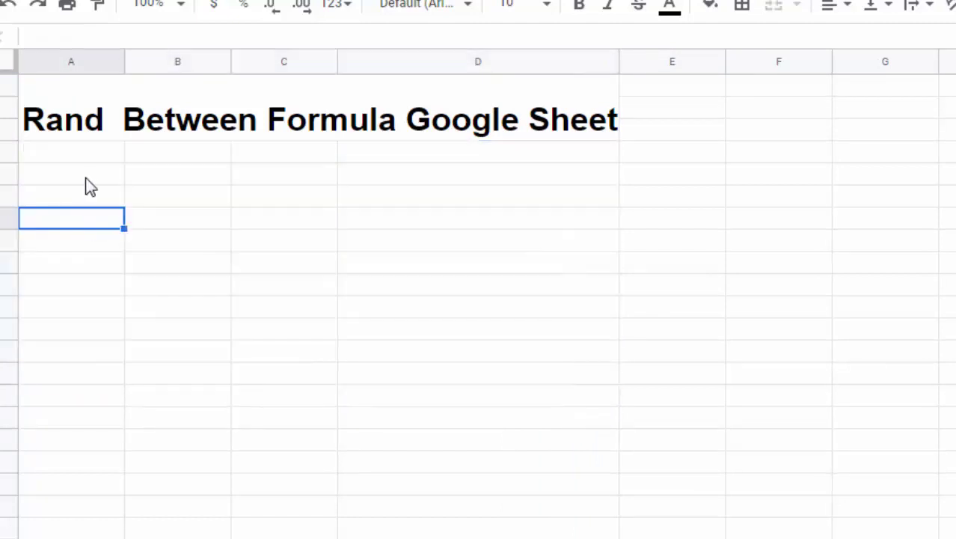
left_click(83, 159)
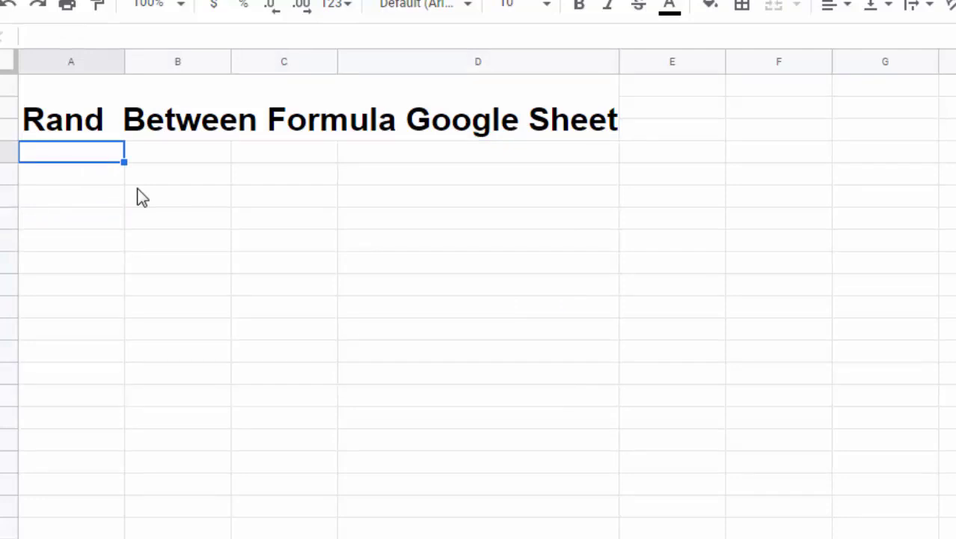
type("=r")
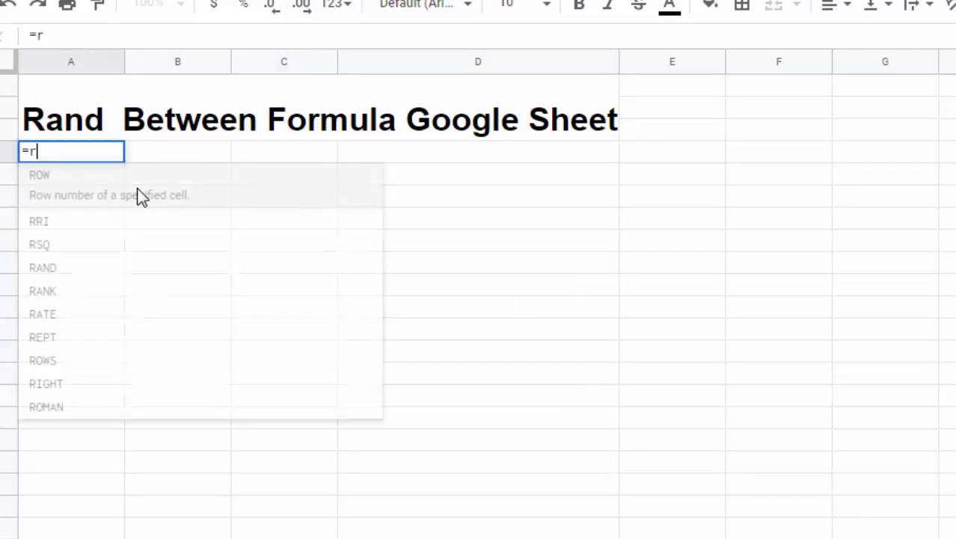
type("a")
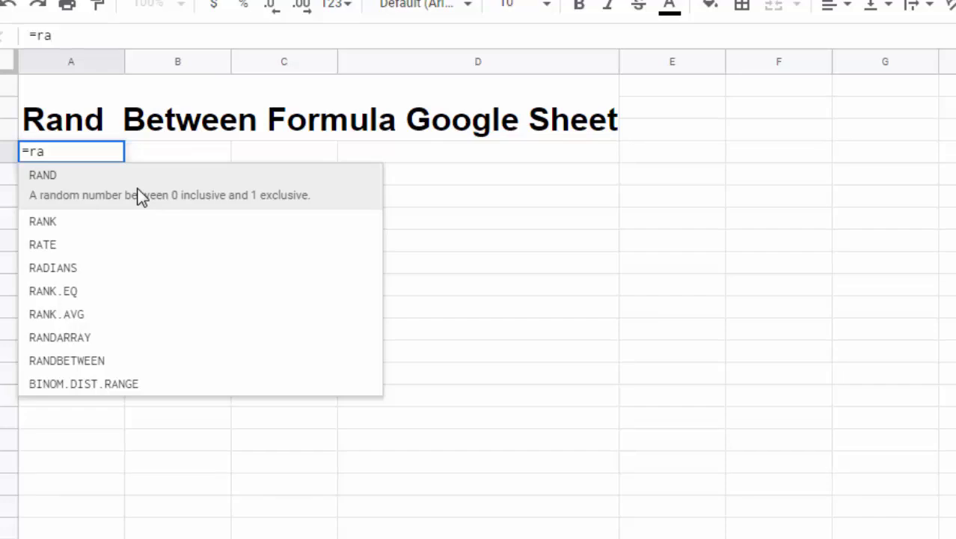
type("nd")
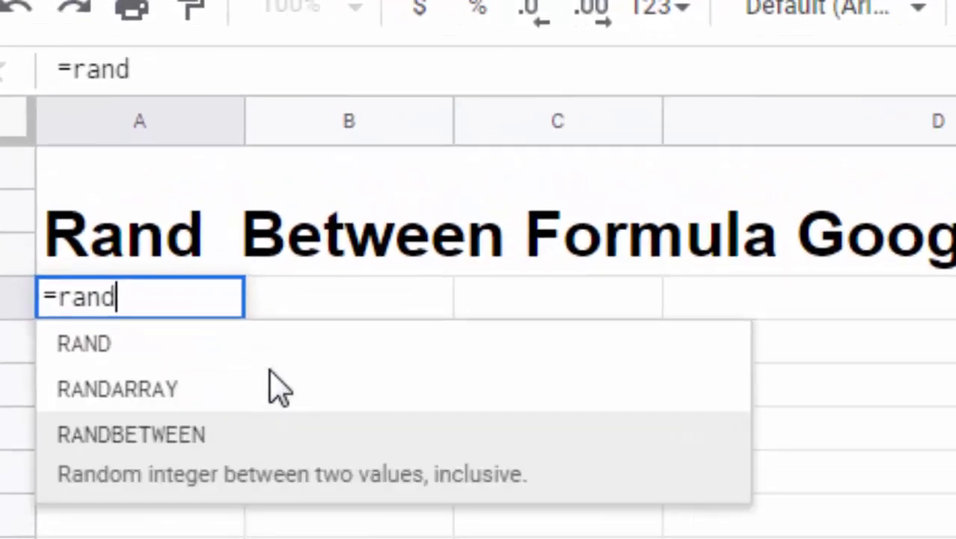
key("Down")
key("Down")
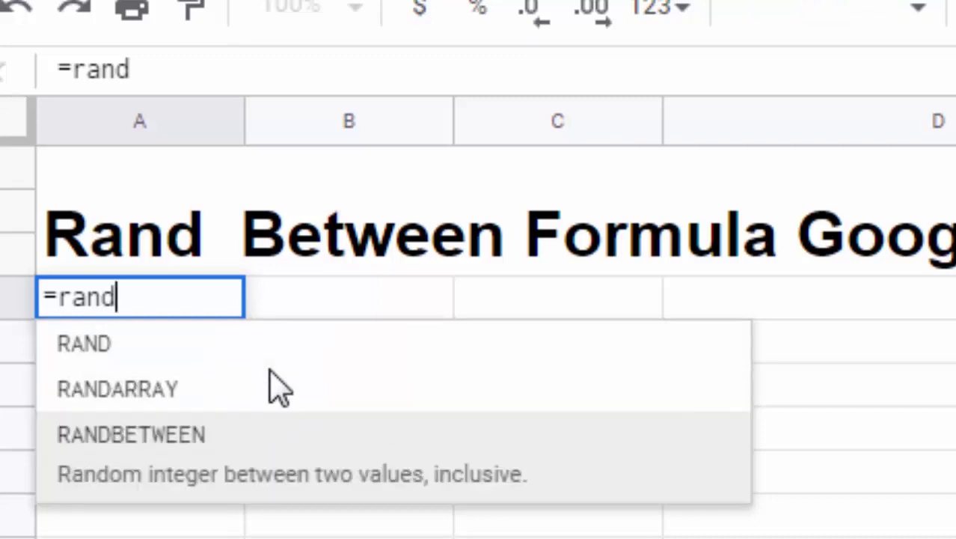
key("Tab")
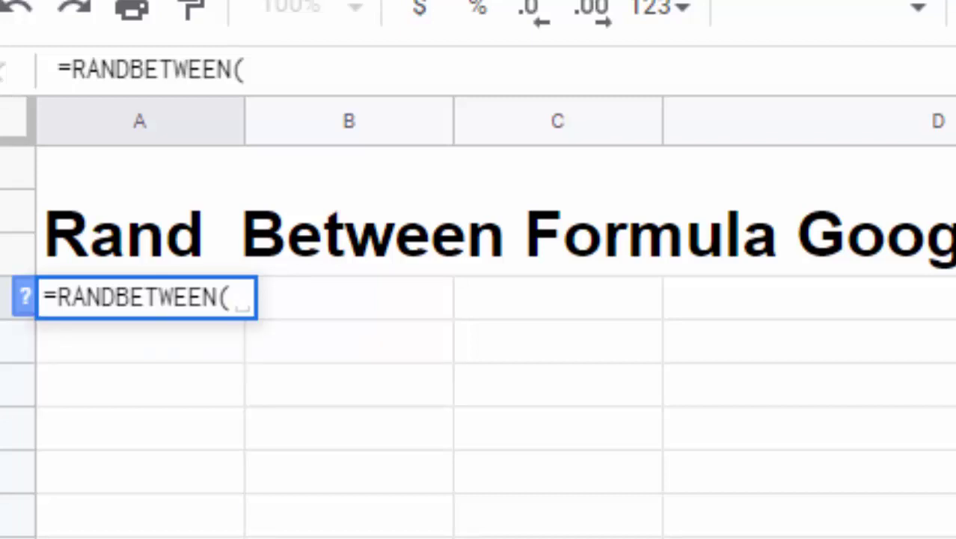
type("2,8")
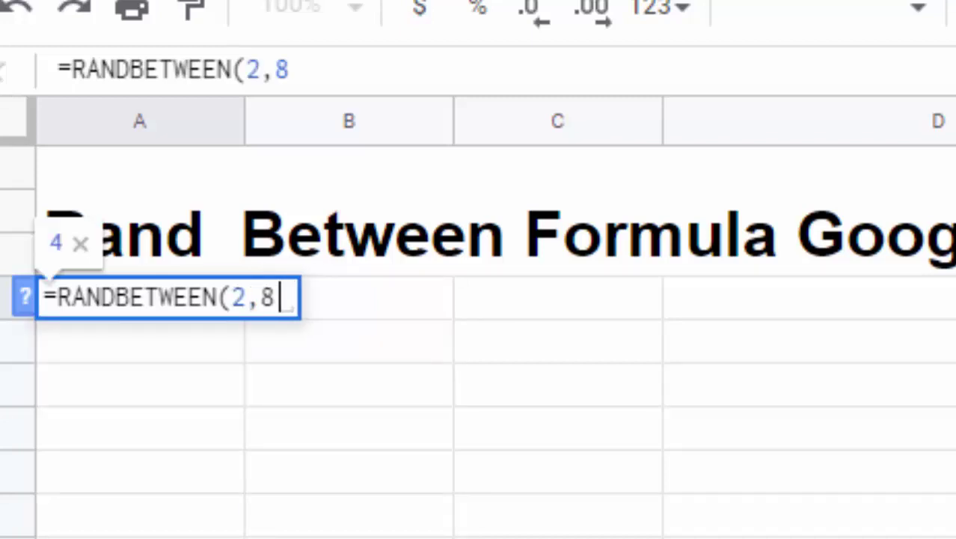
type("9)")
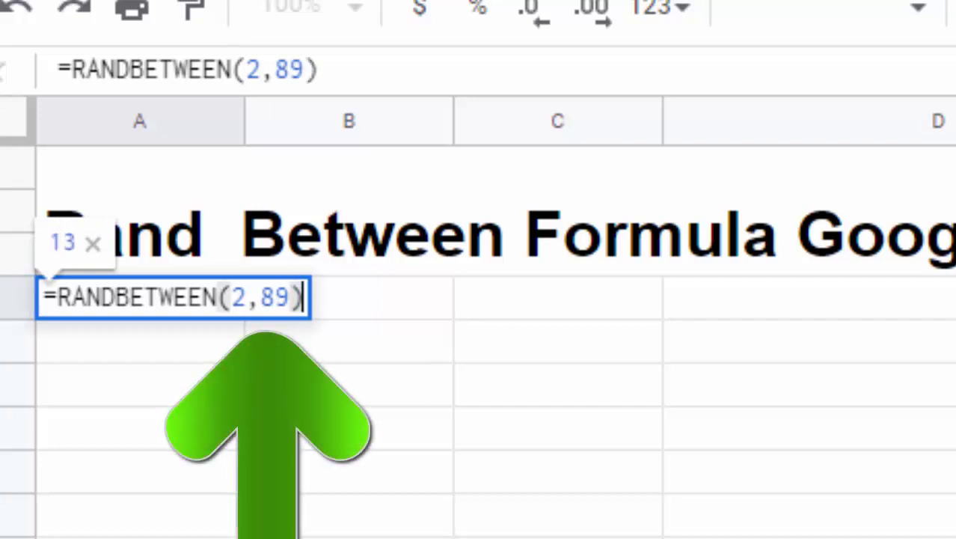
- Commit RANDBETWEEN(2,89) in A3 and fill it across to column D and down 15 rows
key("Return")
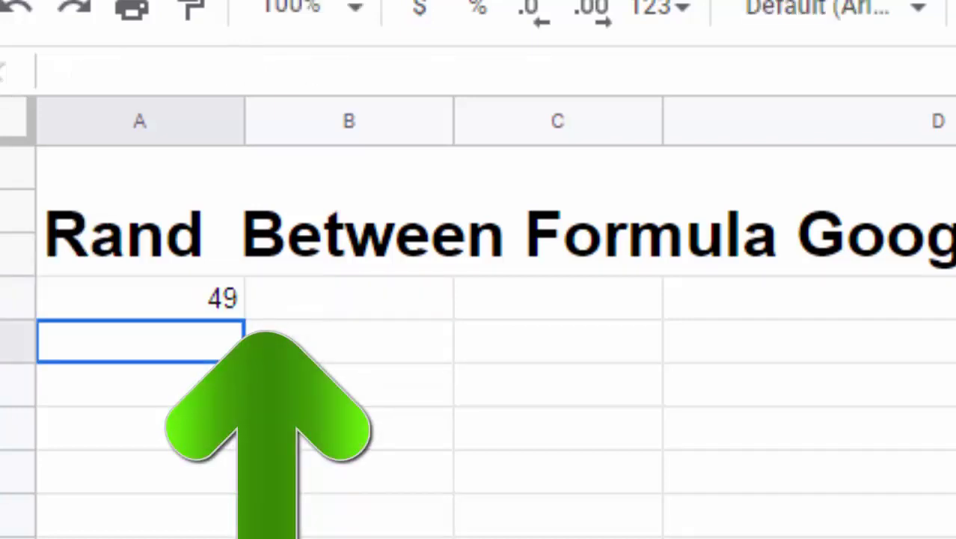
left_click(143, 299)
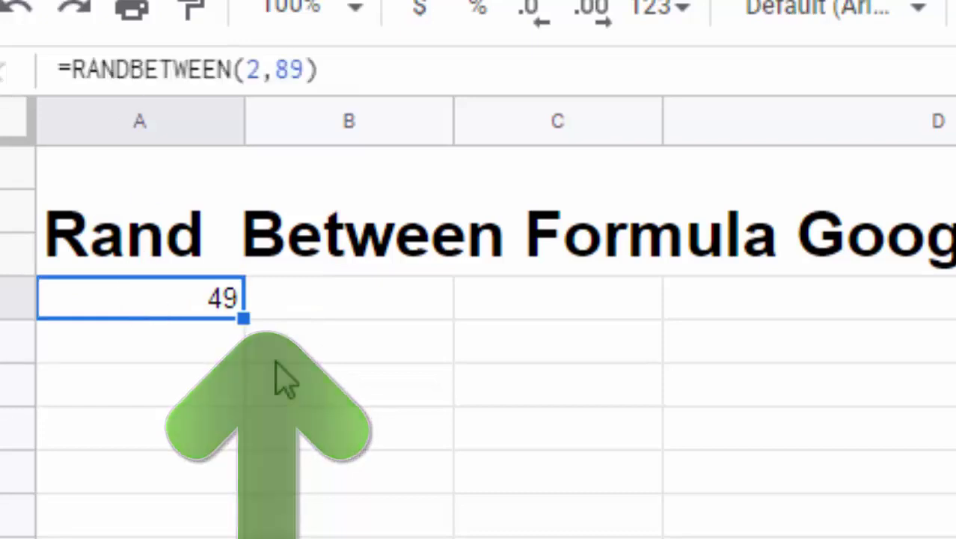
mouse_move(243, 317)
left_mouse_down()
mouse_move(950, 359)
mouse_move(955, 299)
left_mouse_up()
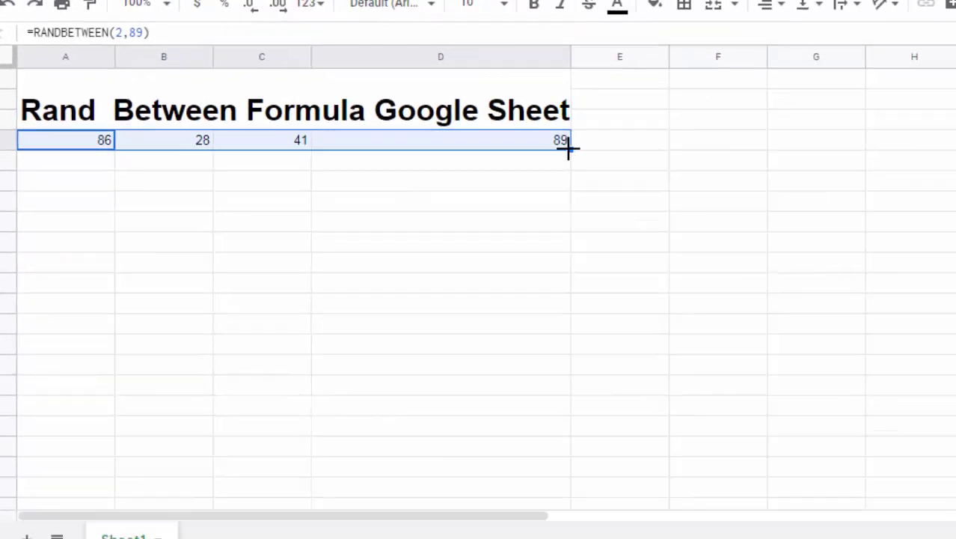
left_click_drag(568, 149, 563, 434)
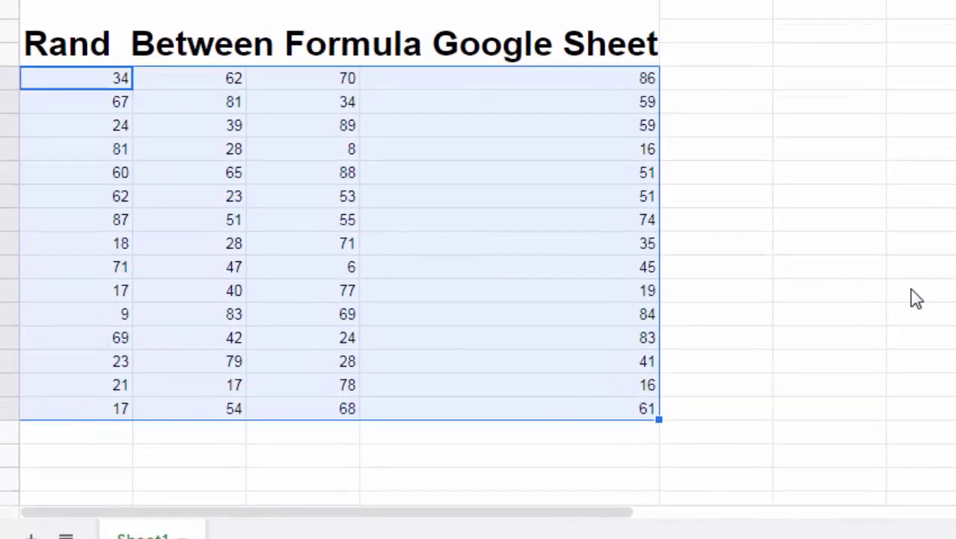
- Select empty cells right of the grid to make the random numbers recalculate
left_click(847, 273)
left_click_drag(760, 156, 828, 122)
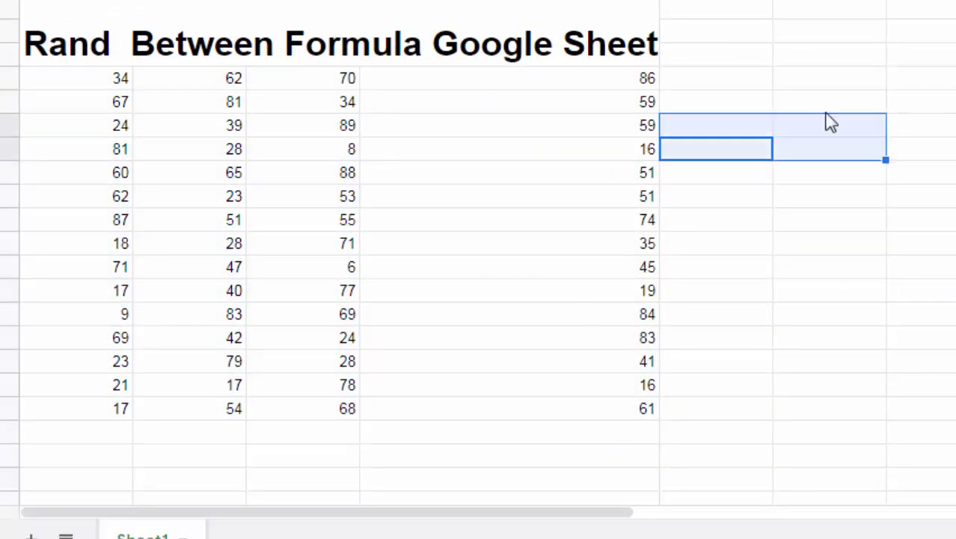
left_click(920, 128)
left_click(898, 290)
left_click(817, 321)
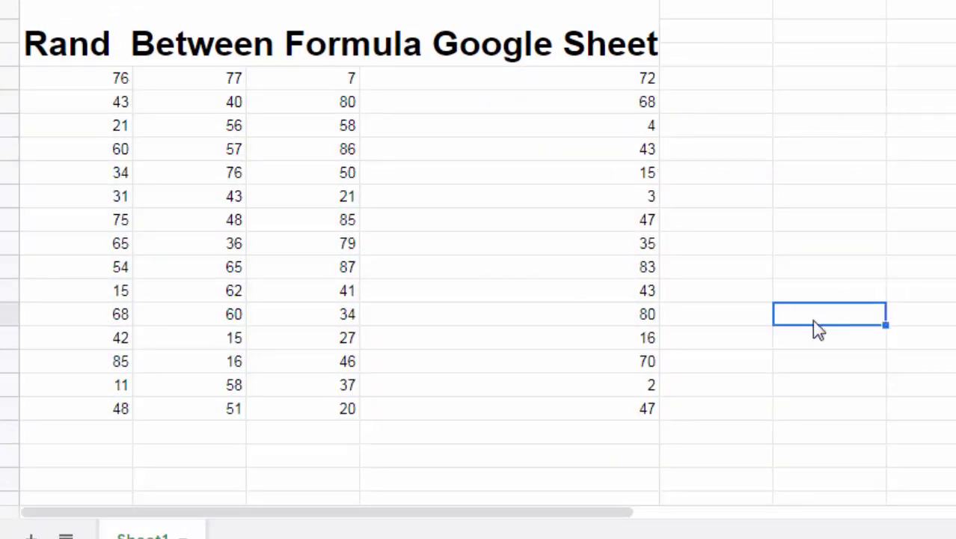
left_click(778, 226)
left_click(733, 172)
left_click(830, 107)
left_click(897, 273)
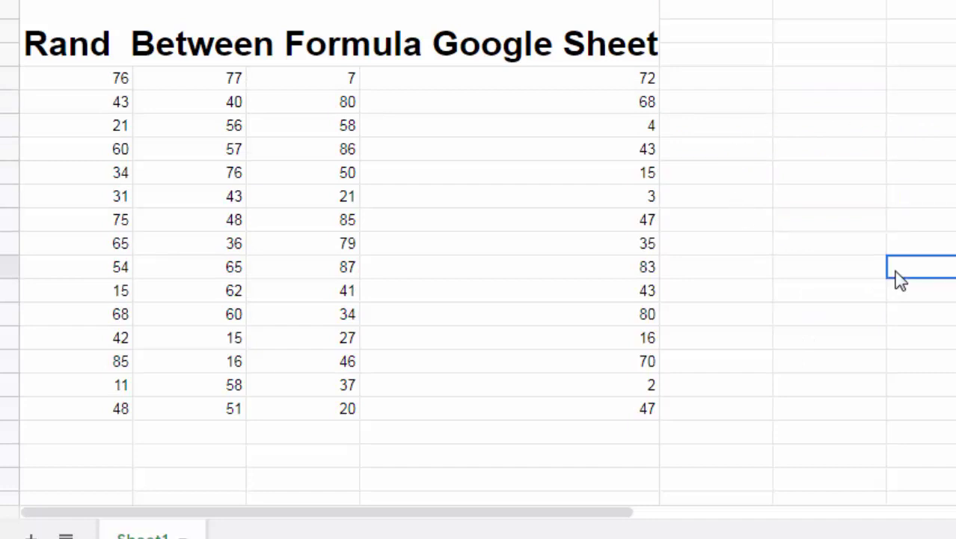
left_click(871, 275)
left_click_drag(860, 308, 829, 345)
left_click(829, 344)
left_click(780, 432)
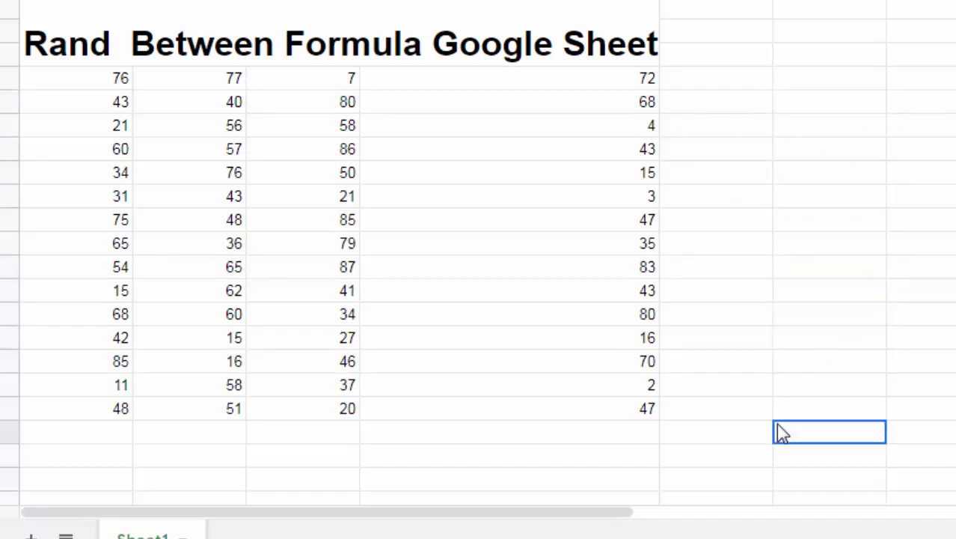
- Recalculate the numbers again, then select the whole random-number block A3:D17
left_click(829, 105)
left_click_drag(829, 149, 931, 217)
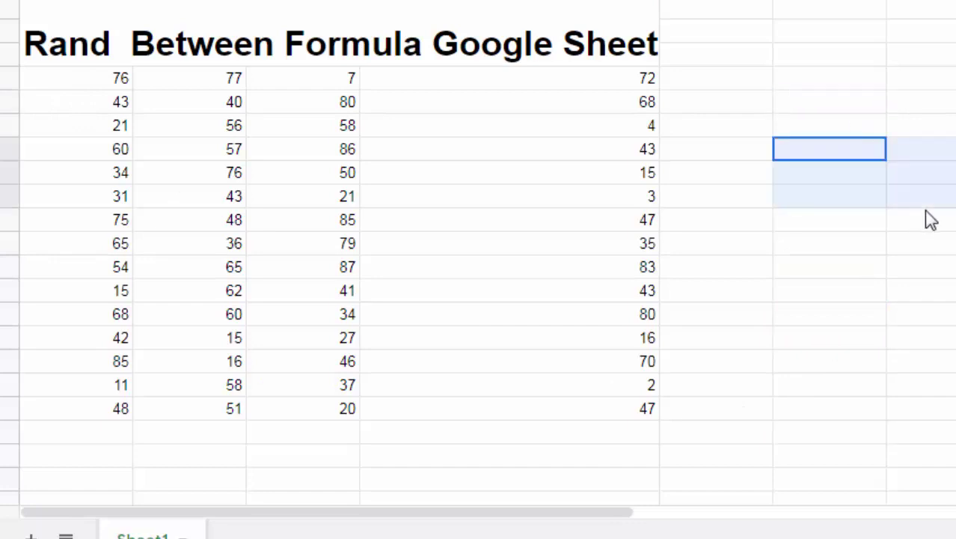
left_click(921, 243)
left_click(823, 290)
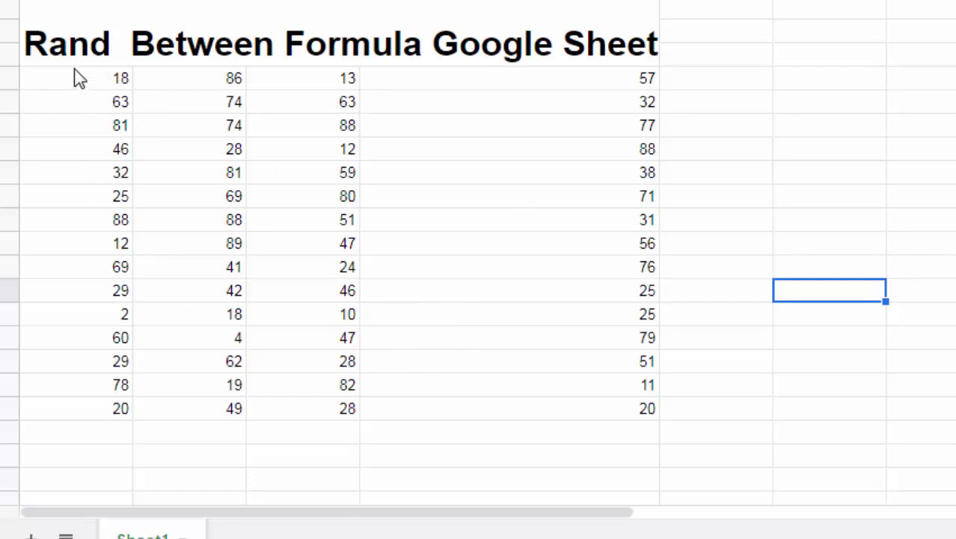
left_click_drag(72, 79, 574, 406)
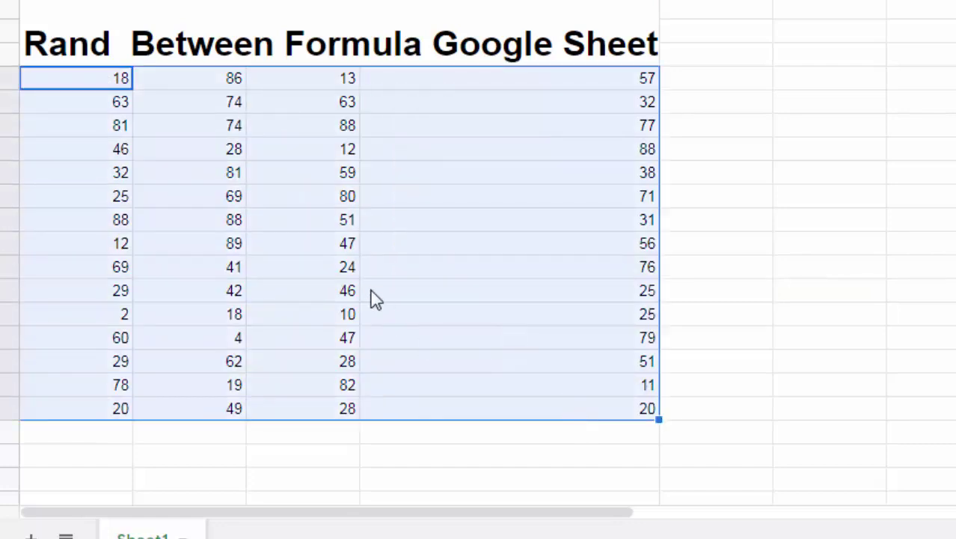
- Copy the number grid and paste it back as values only
right_click(240, 183)
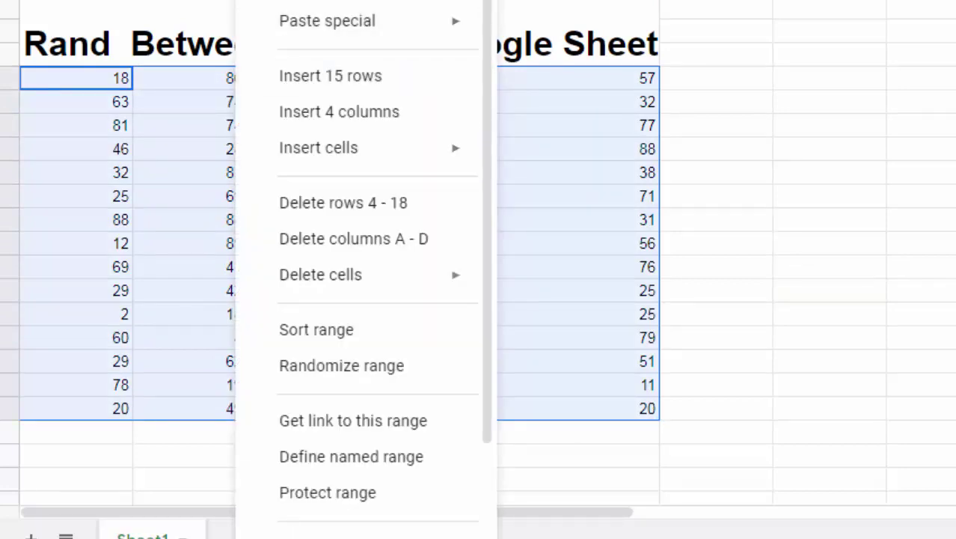
key("ctrl+c")
right_click(258, 116)
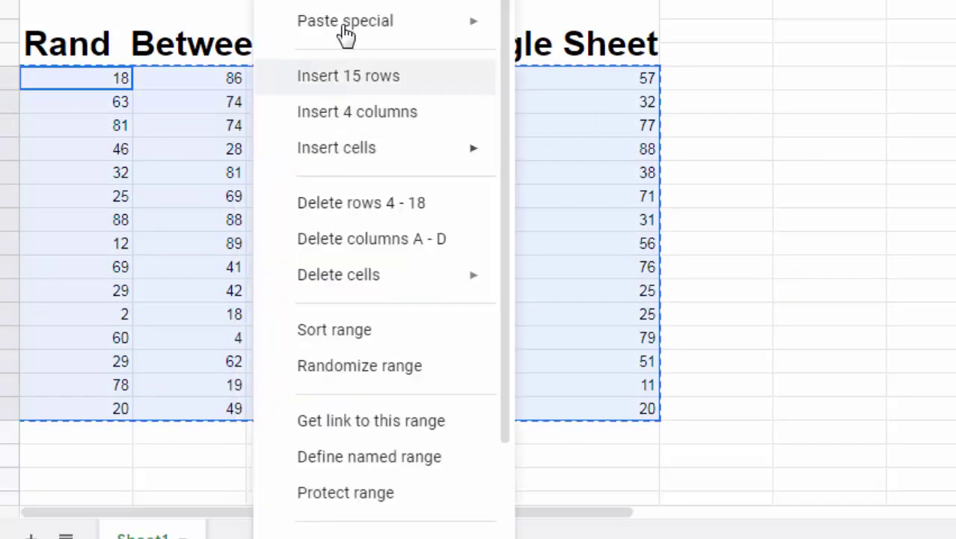
mouse_move(346, 21)
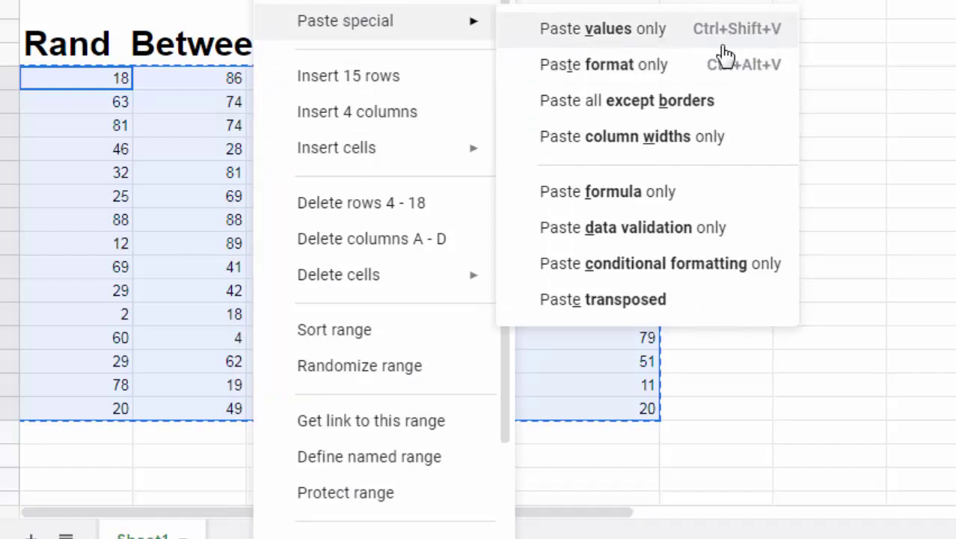
left_click(730, 30)
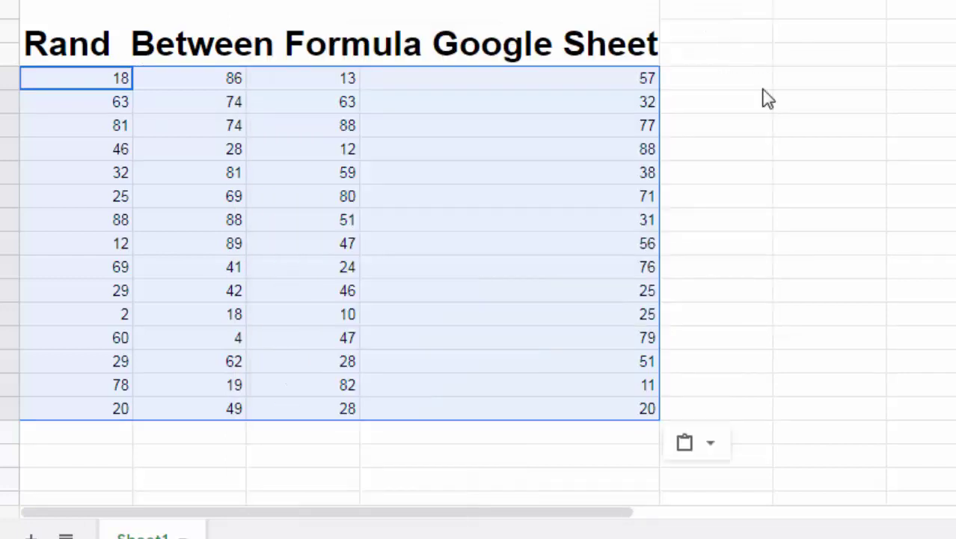
left_click(824, 173)
- Deselect the grid and return to the spreadsheet's browser tab
left_click(906, 252)
left_click(912, 270)
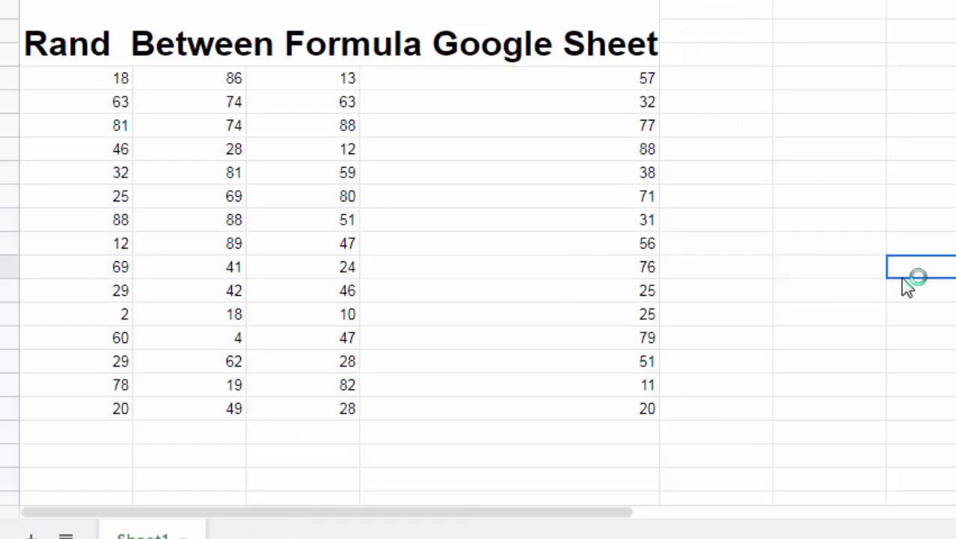
left_click_drag(829, 362, 828, 385)
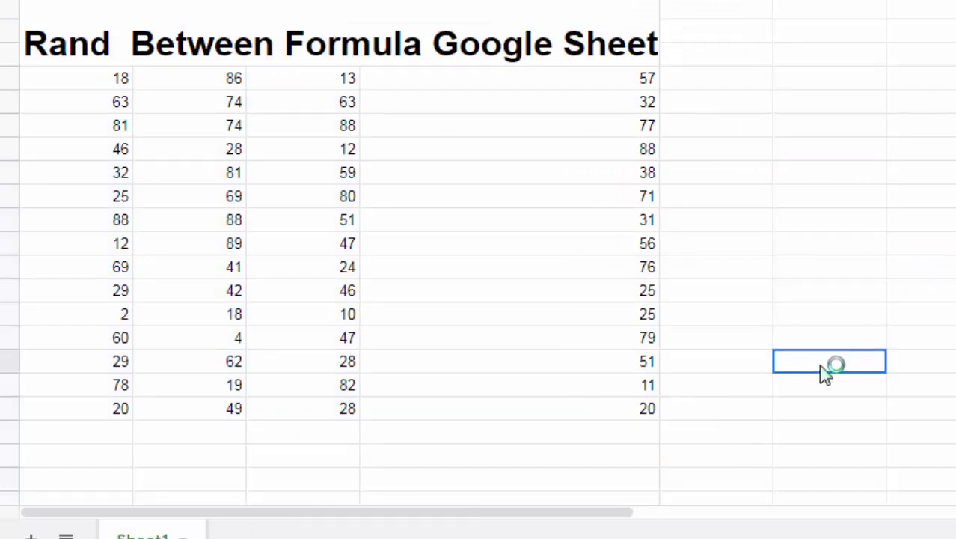
left_click(900, 243)
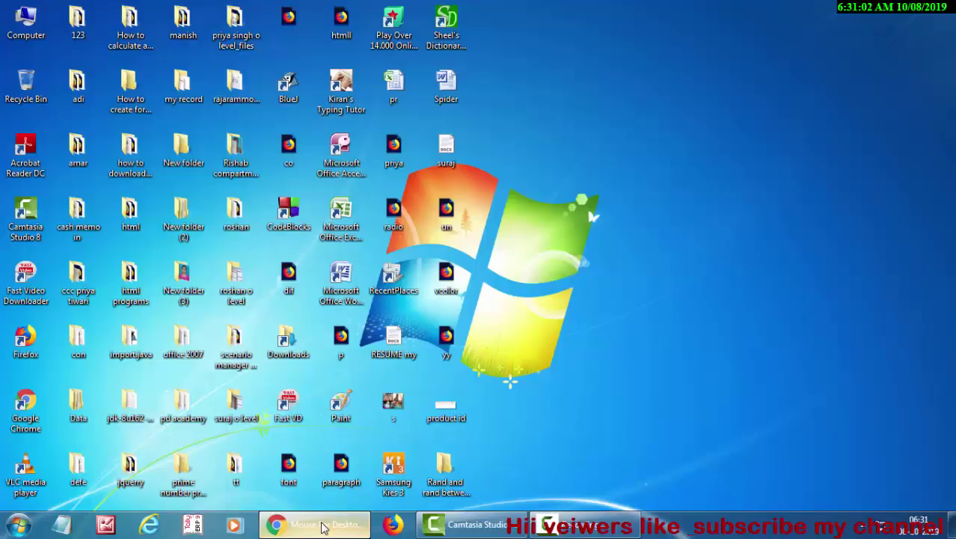
left_click(320, 524)
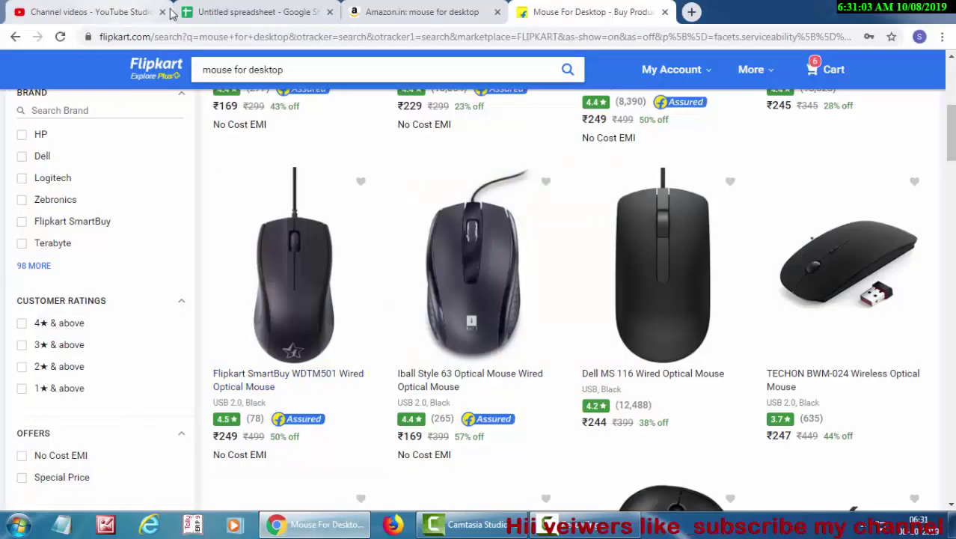
left_click(209, 12)
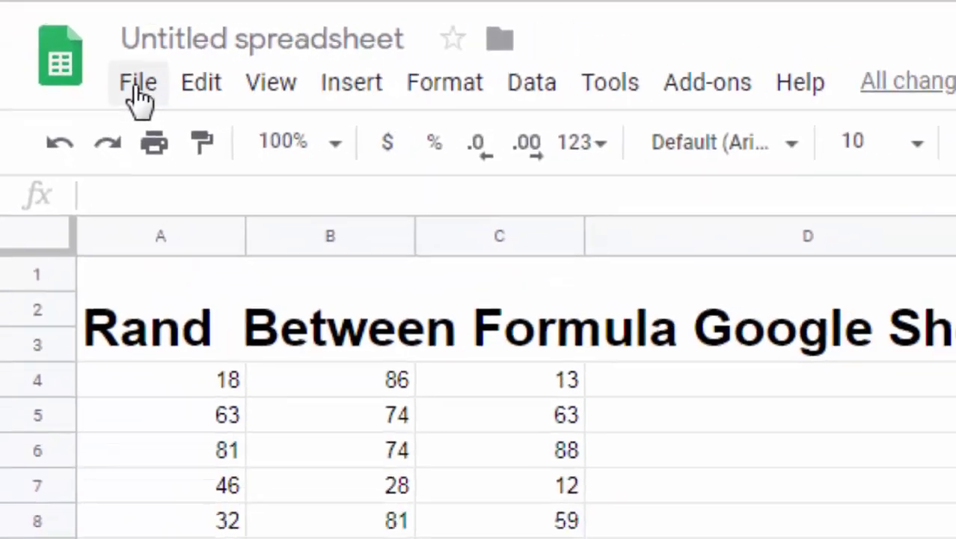
- Open the File menu of the 'Rand Between Formula Google Sheet' spreadsheet
left_click(136, 83)
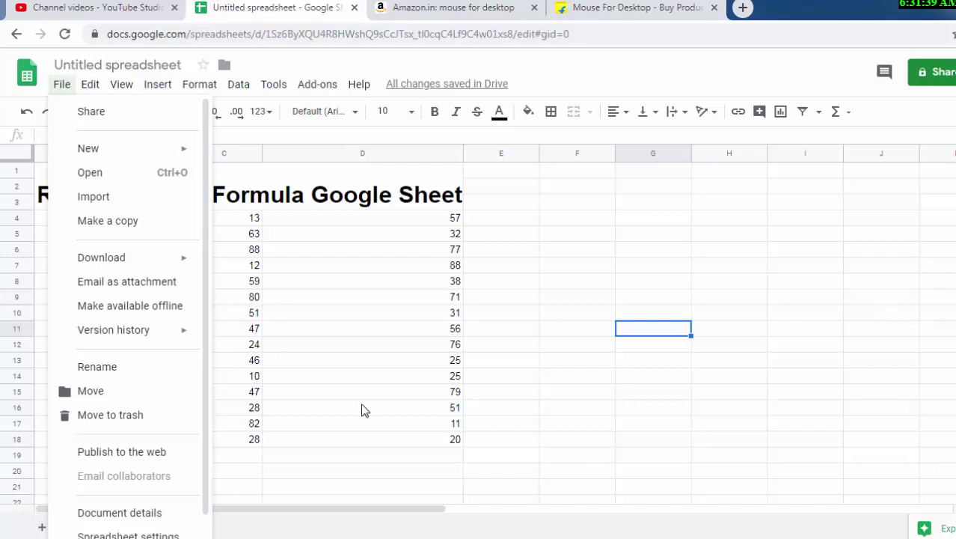
- Rename the untitled spreadsheet to 'Use of Rand formula' when starting to share it
left_click(115, 123)
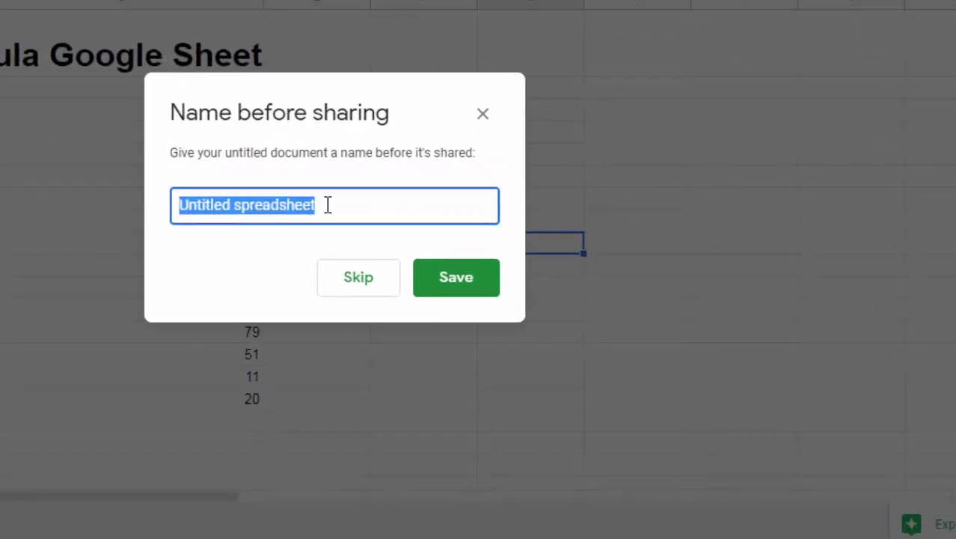
left_click(334, 203)
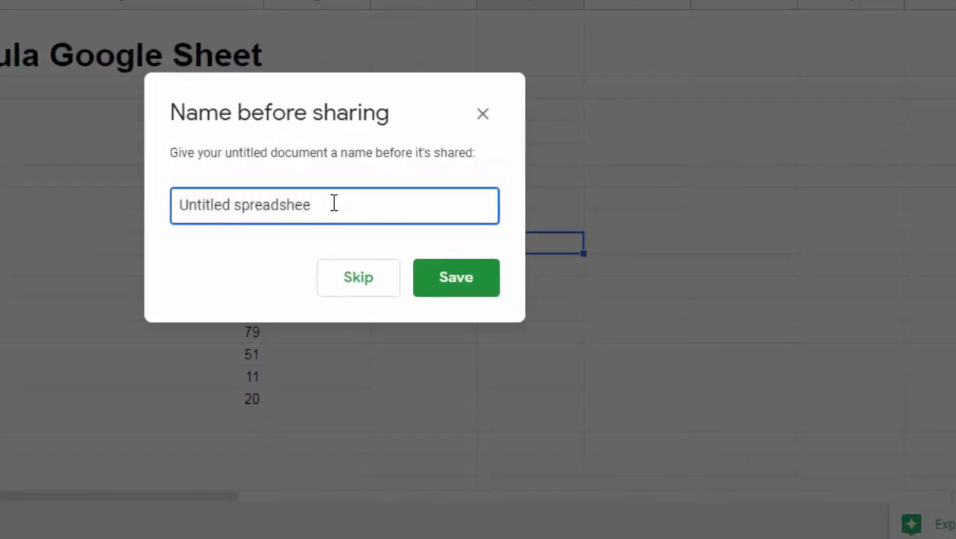
key("BackSpace")
key("BackSpace")
key("BackSpace")
key("BackSpace")
key("BackSpace")
key("BackSpace")
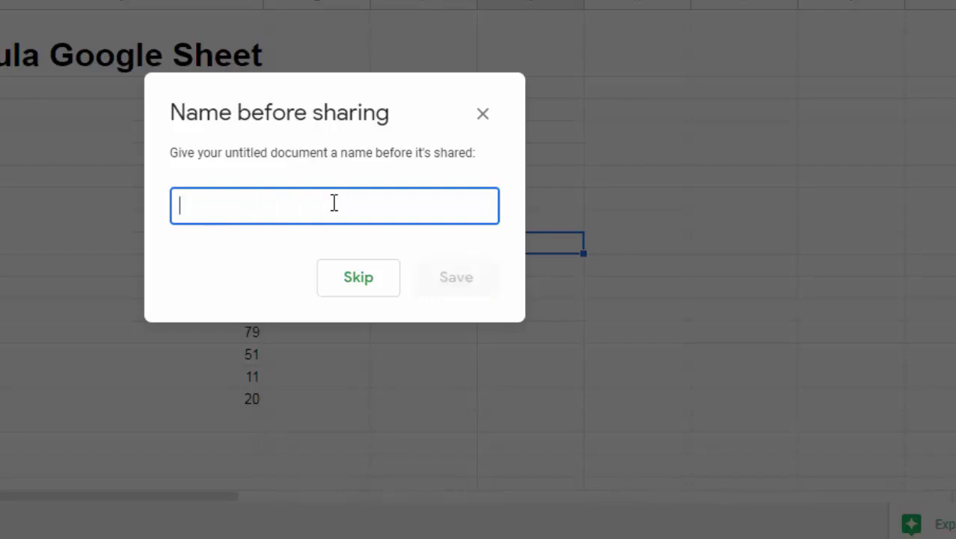
type("U")
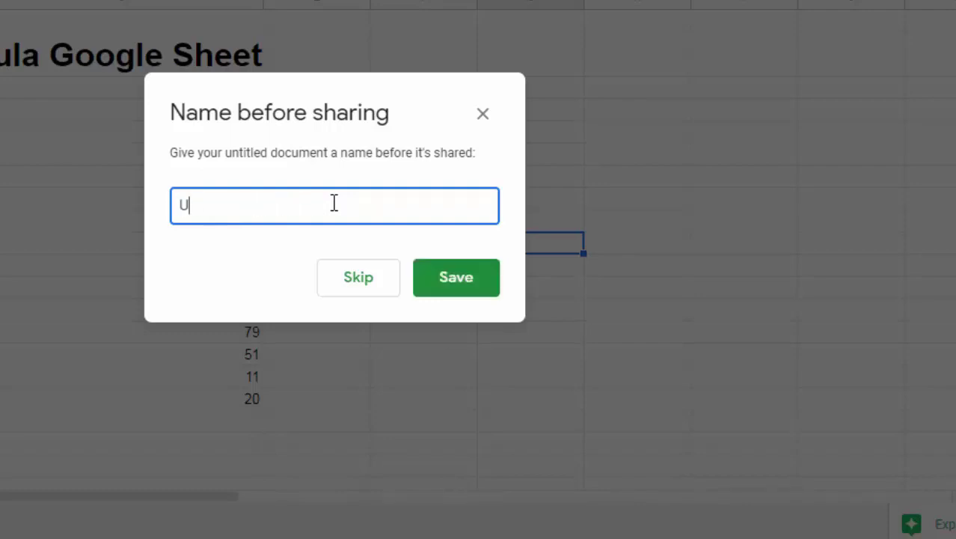
type("se of Rand for")
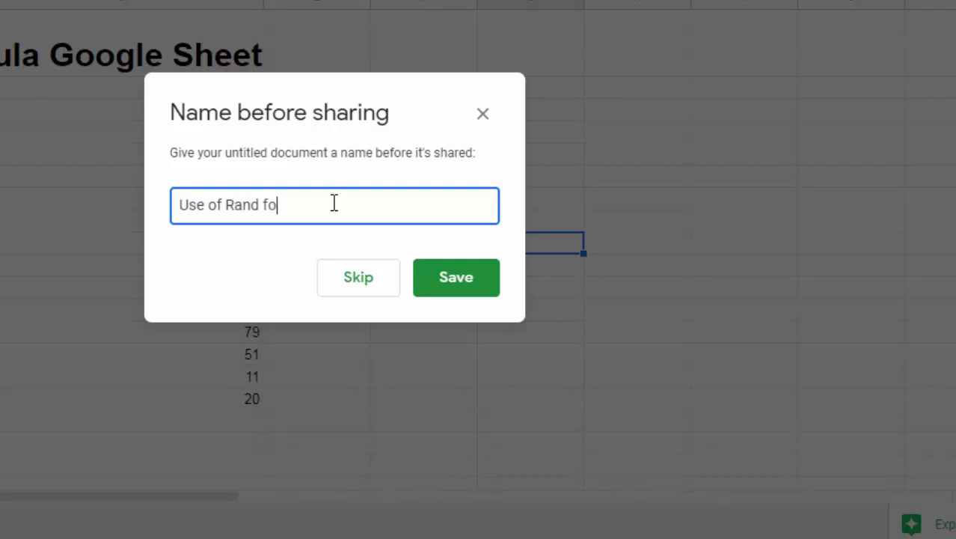
type("mula")
left_click(467, 288)
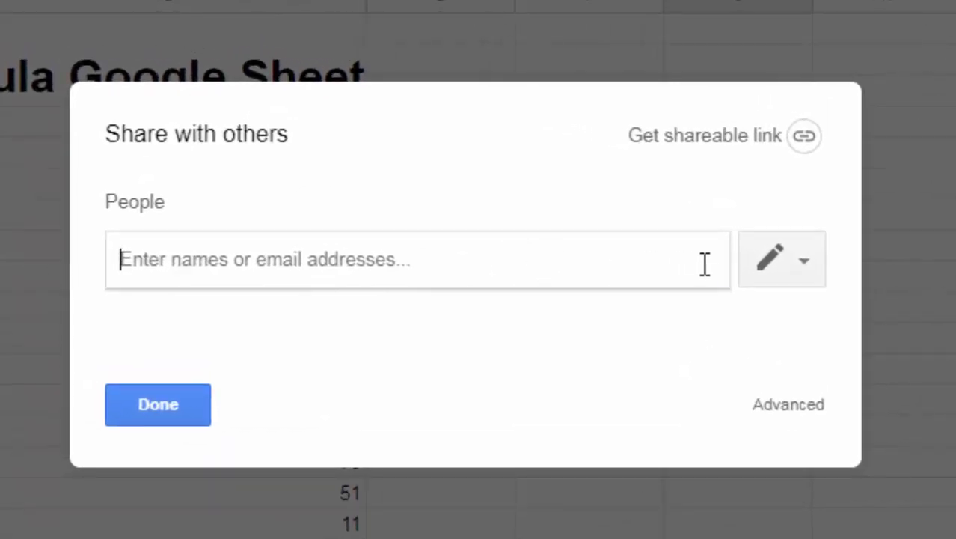
- Get the shareable link and add the collaborator's e-mail address as a recipient
left_click(801, 259)
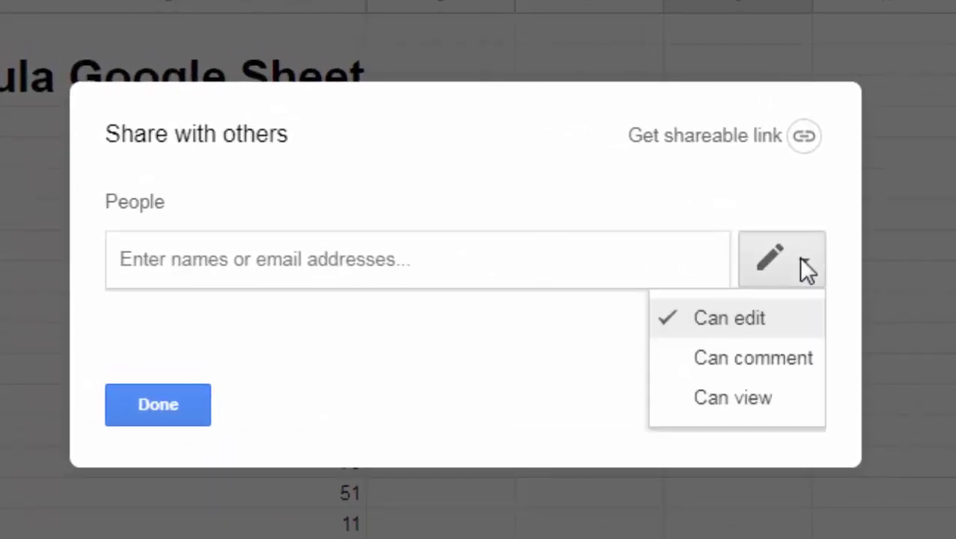
left_click(805, 135)
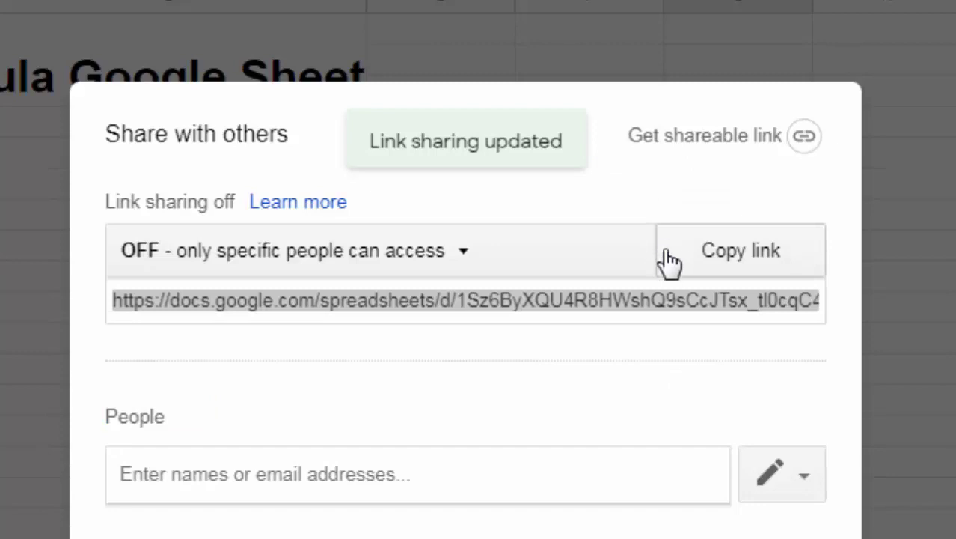
left_click(343, 470)
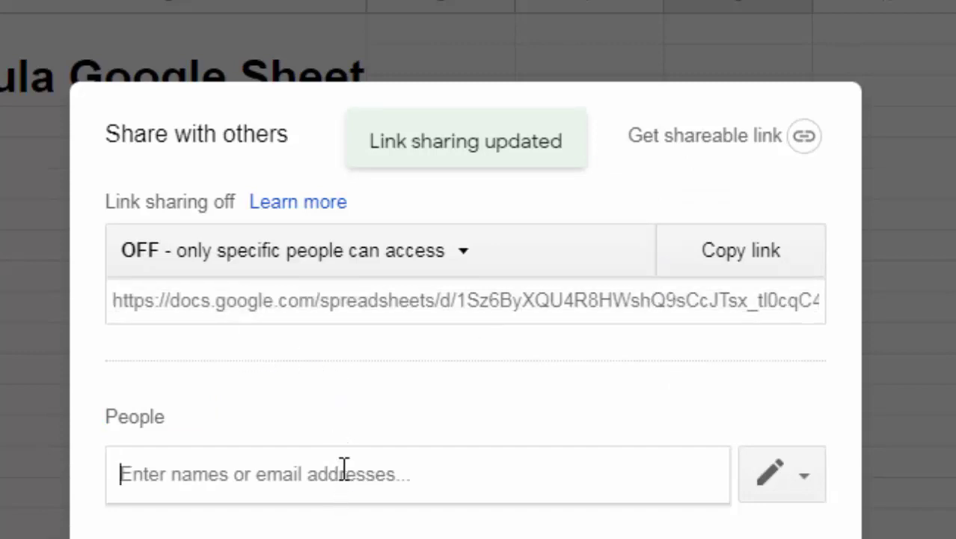
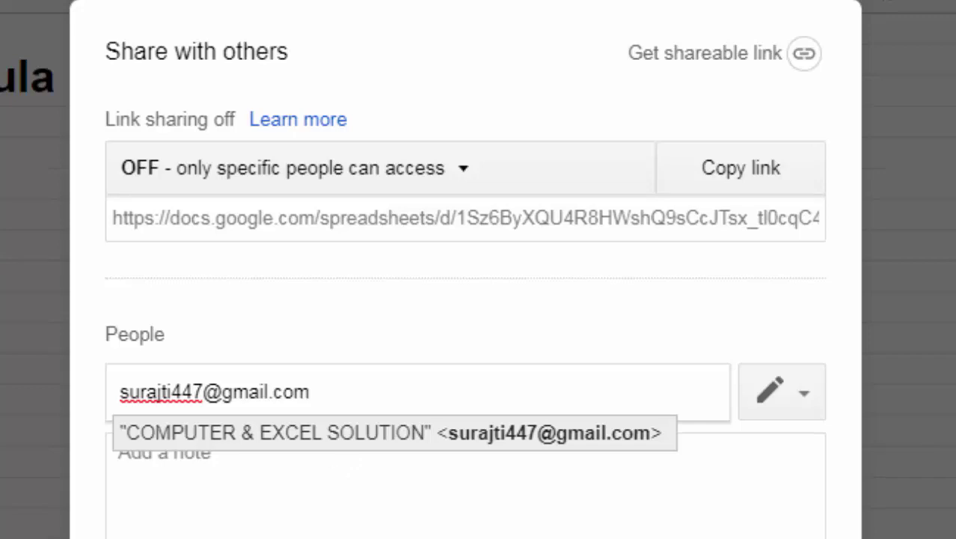
key("Return")
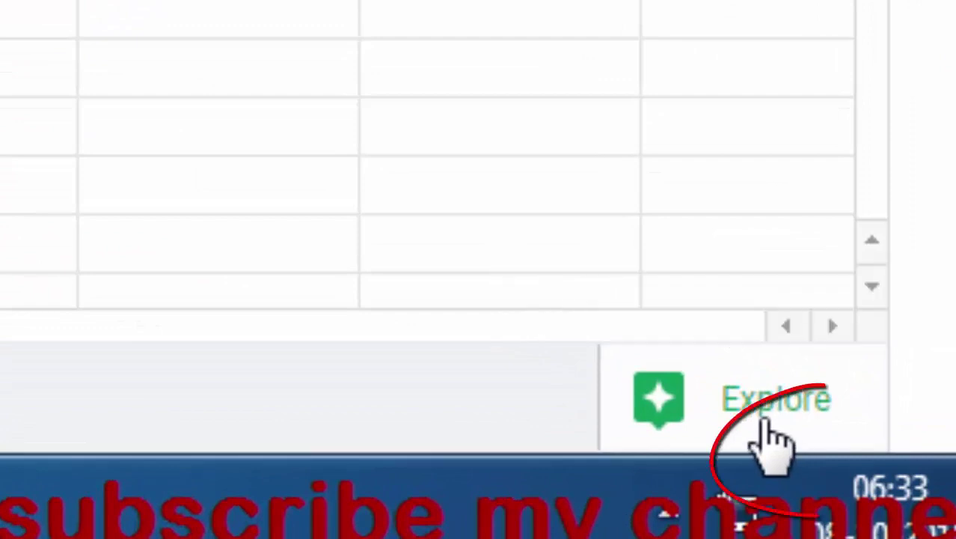
- Open Explore to see suggested questions and a line chart for A1:D18
left_click(767, 442)
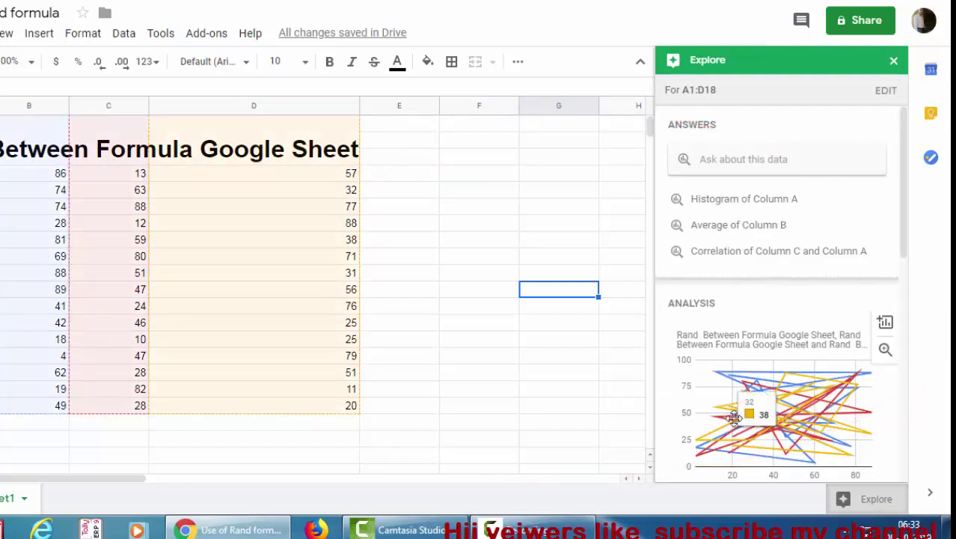
mouse_move(774, 404)
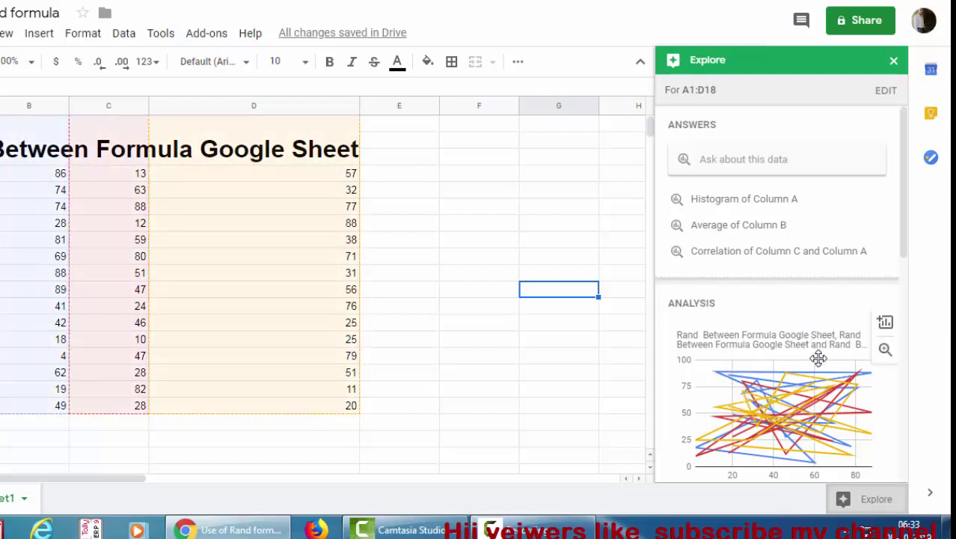
left_click(885, 349)
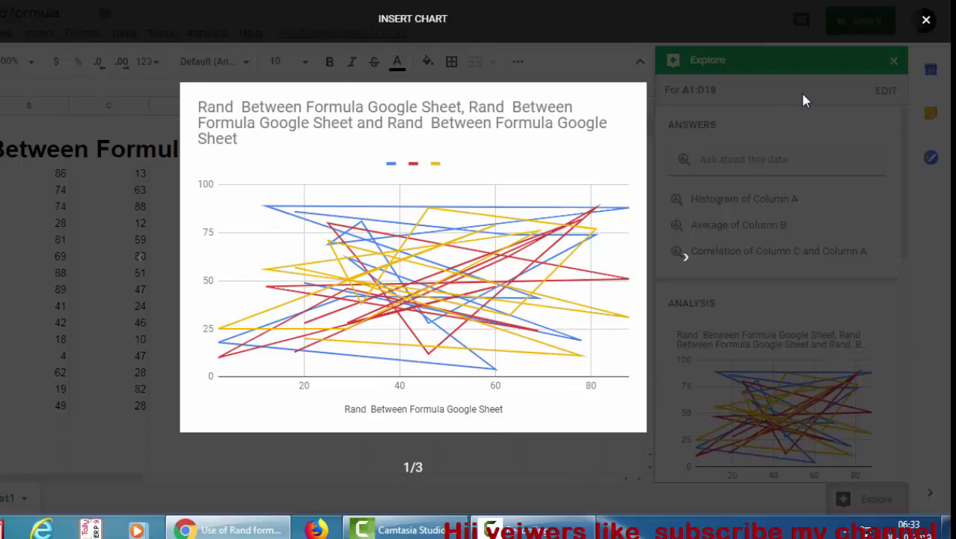
left_click(928, 21)
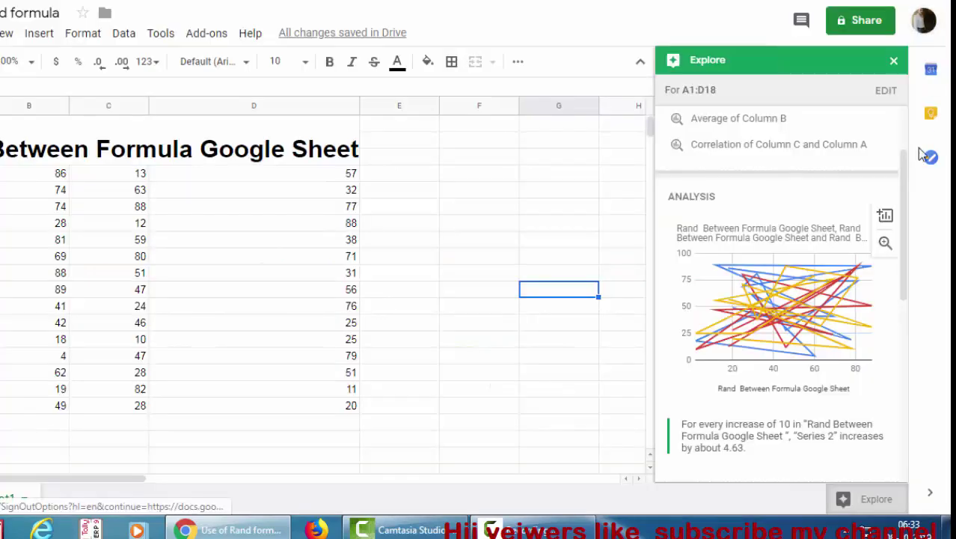